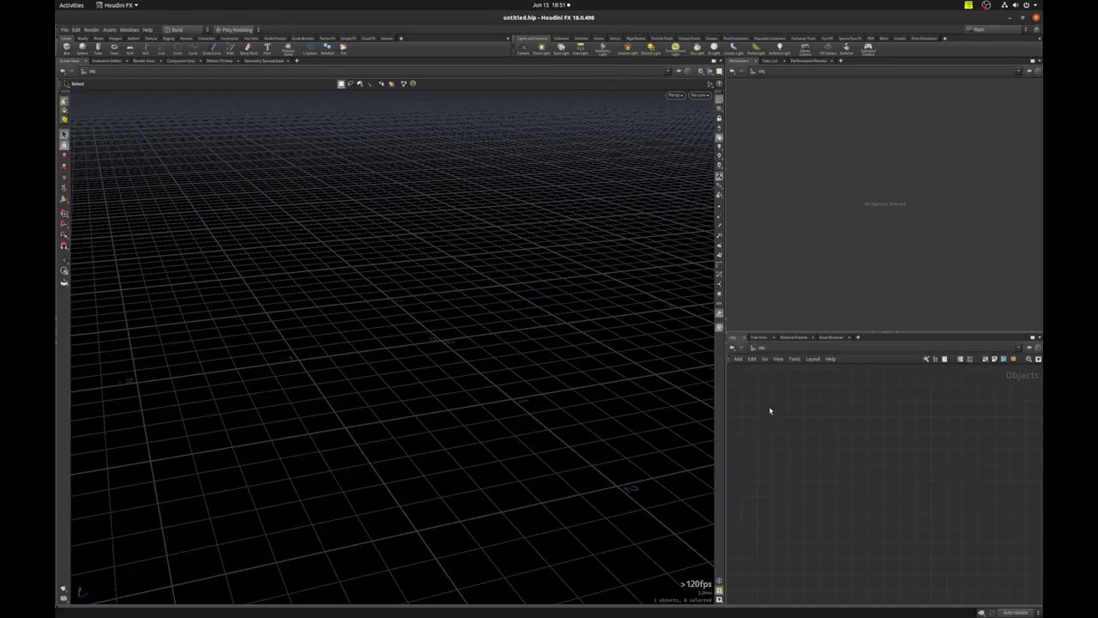
- Create a Font object, go inside it, and show wireframe with the grid hidden
key(Tab)
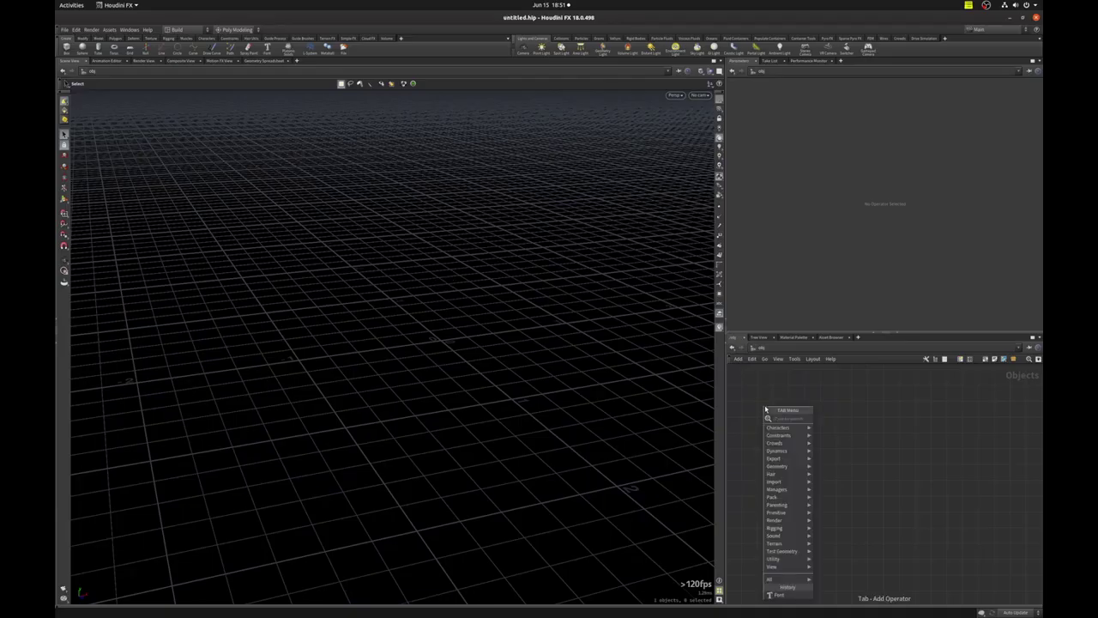
text(font)
key(Return)
click(767, 409)
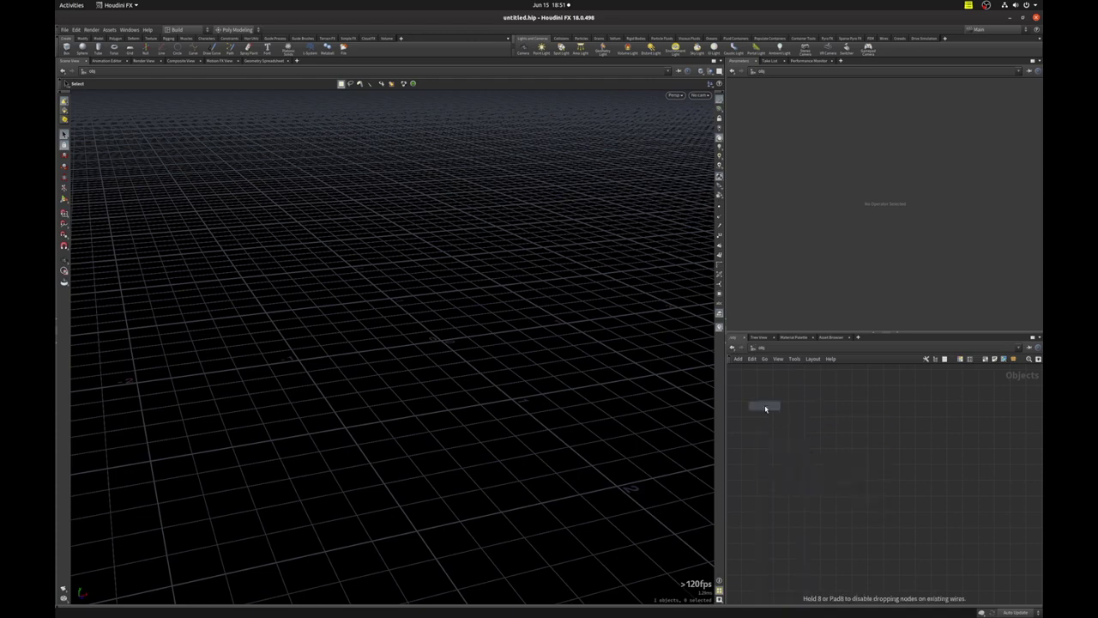
key(Return)
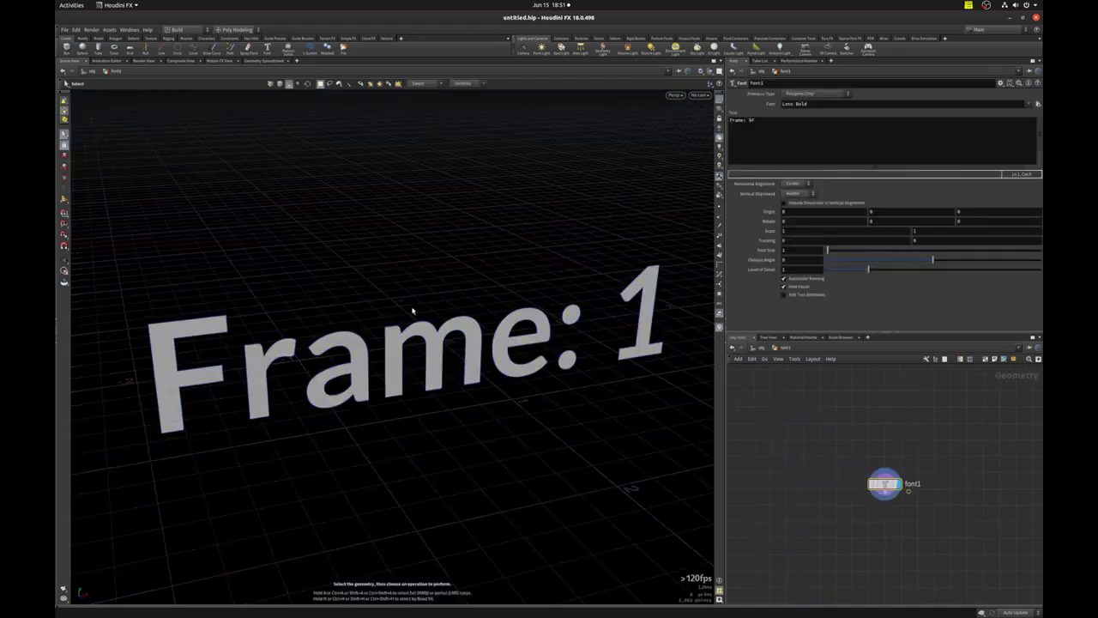
key(w)
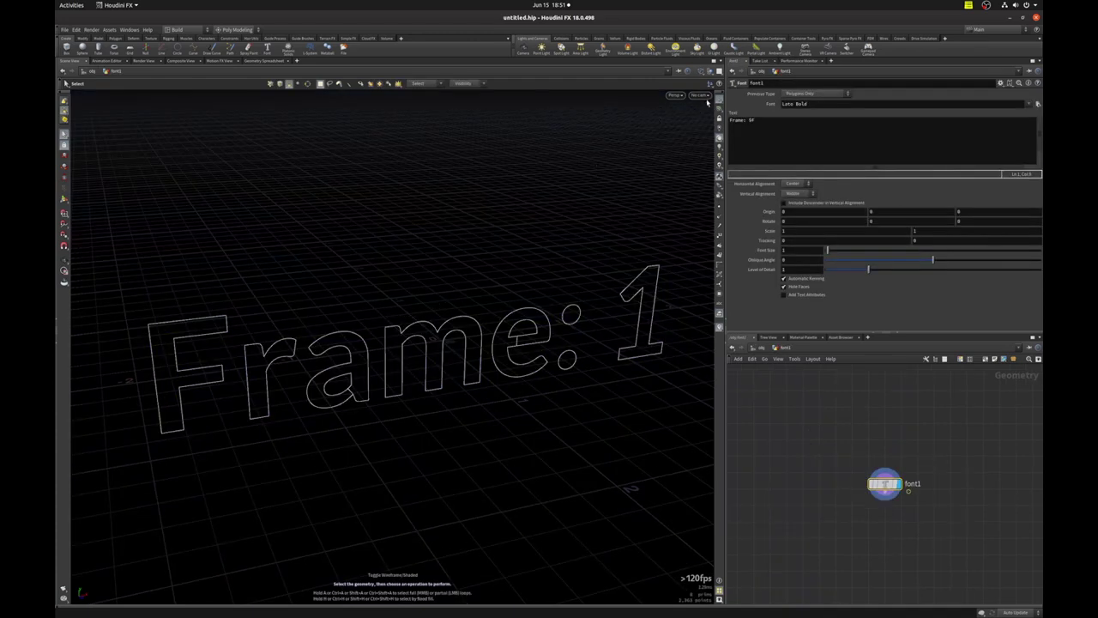
click(719, 100)
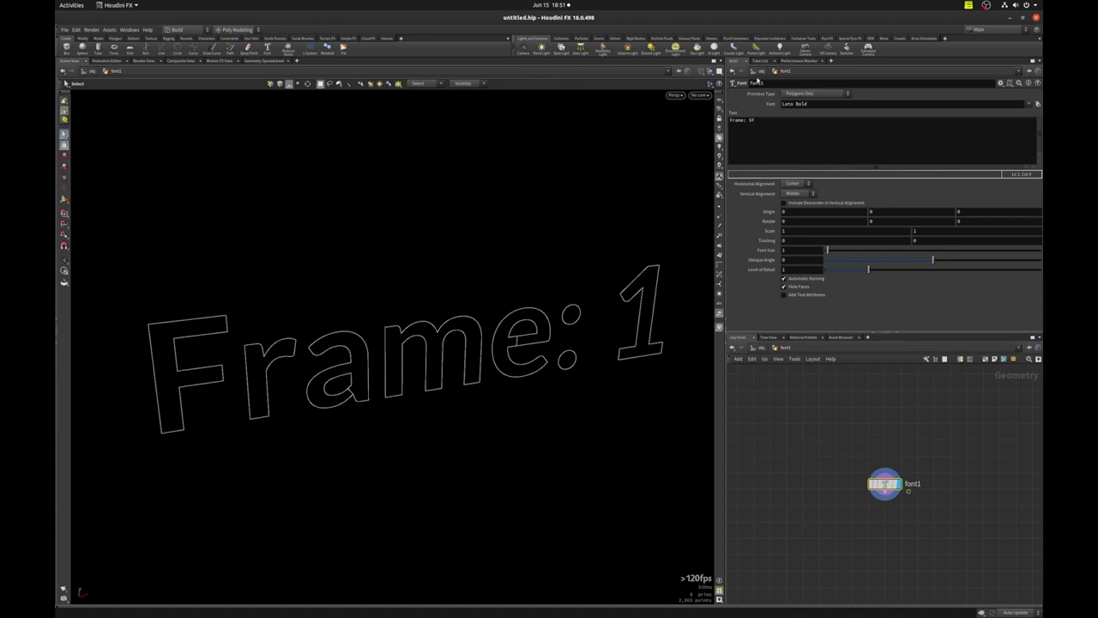
- Make the text read 'whatever' in Sedgwick Ave Display, hole faces off, tracking 0.044
key(ctrl+a)
text(wha)
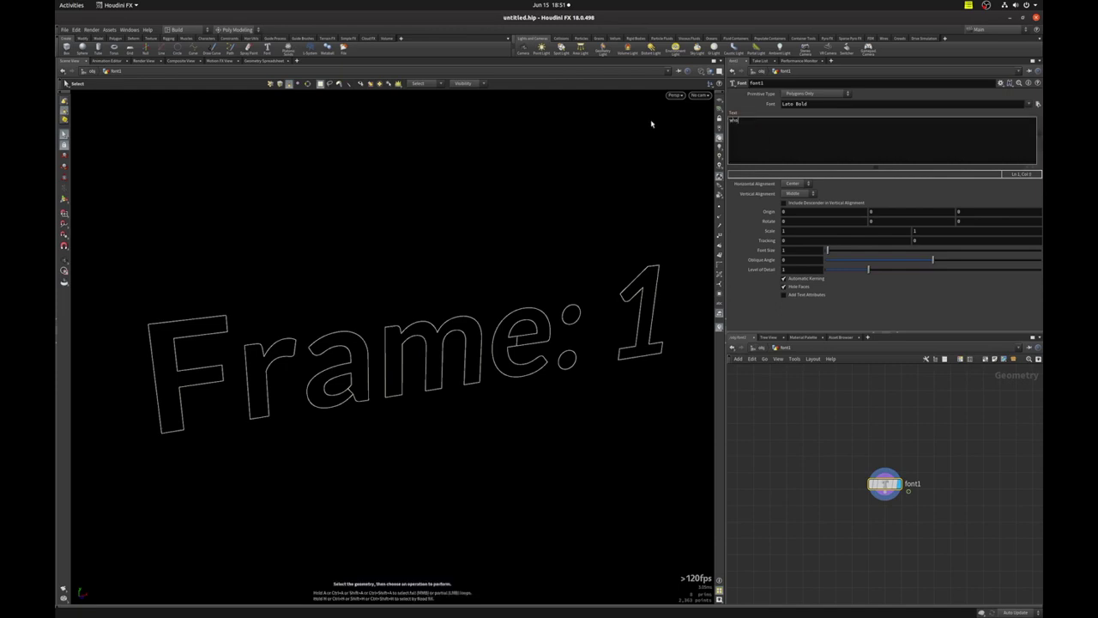
text(tever)
click(1028, 103)
scroll(1016, 383, down, 2)
scroll(1016, 384, down, 3)
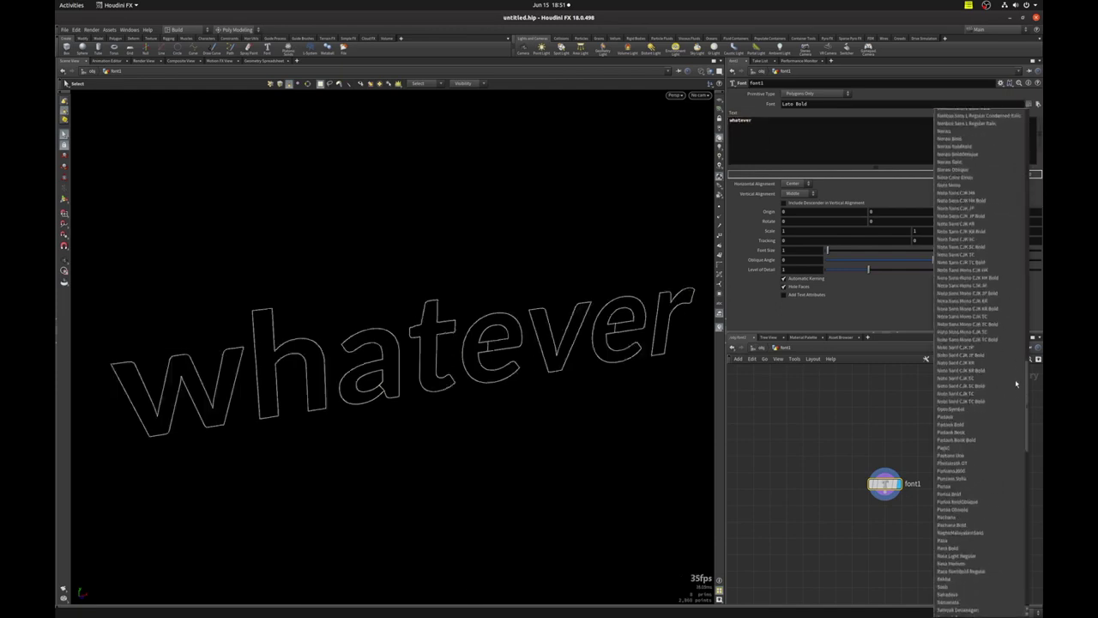
scroll(1015, 399, down, 5)
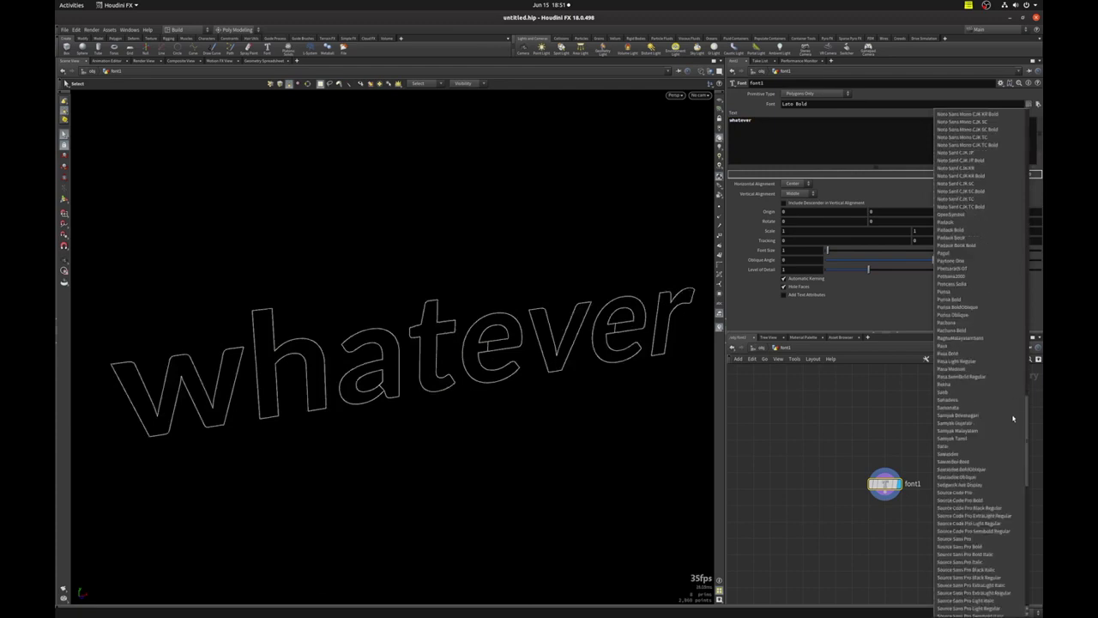
click(988, 486)
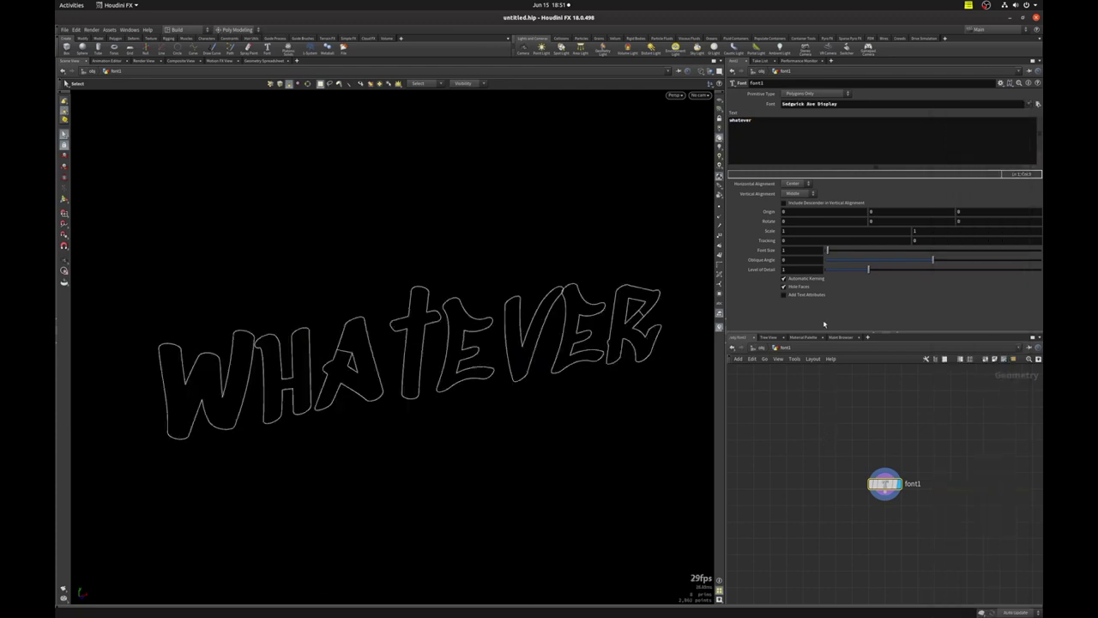
click(784, 288)
mouse_move(791, 240)
middle_down()
mouse_move(843, 266)
mouse_move(581, 452)
middle_up()
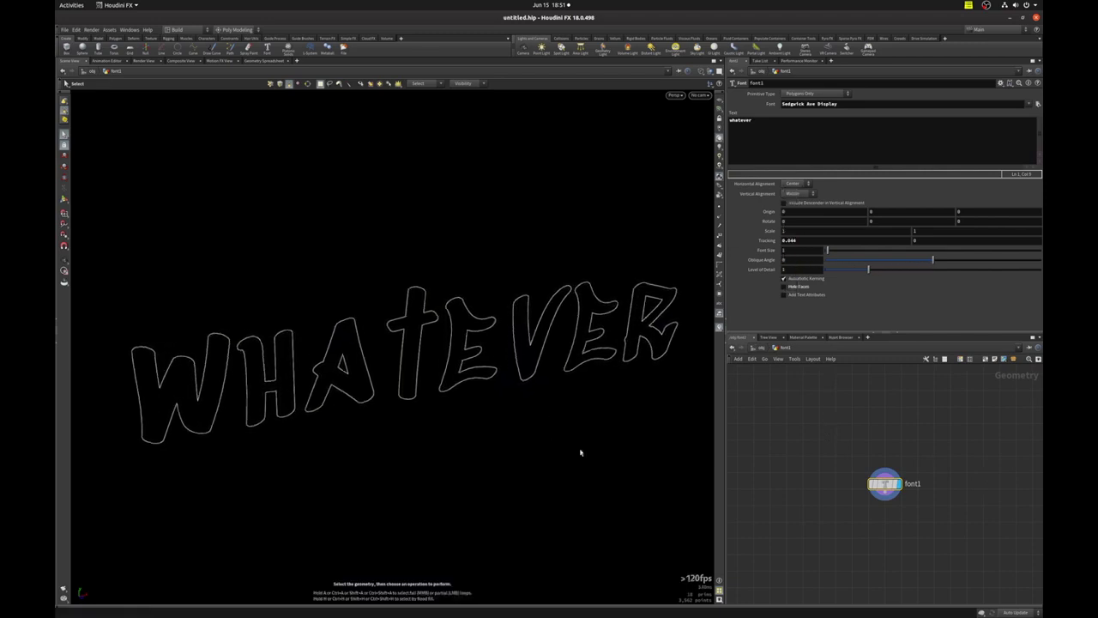
middle_drag(792, 426, 792, 380)
- Add a Path Deform node below font1 and wire font1 into it
key(Tab)
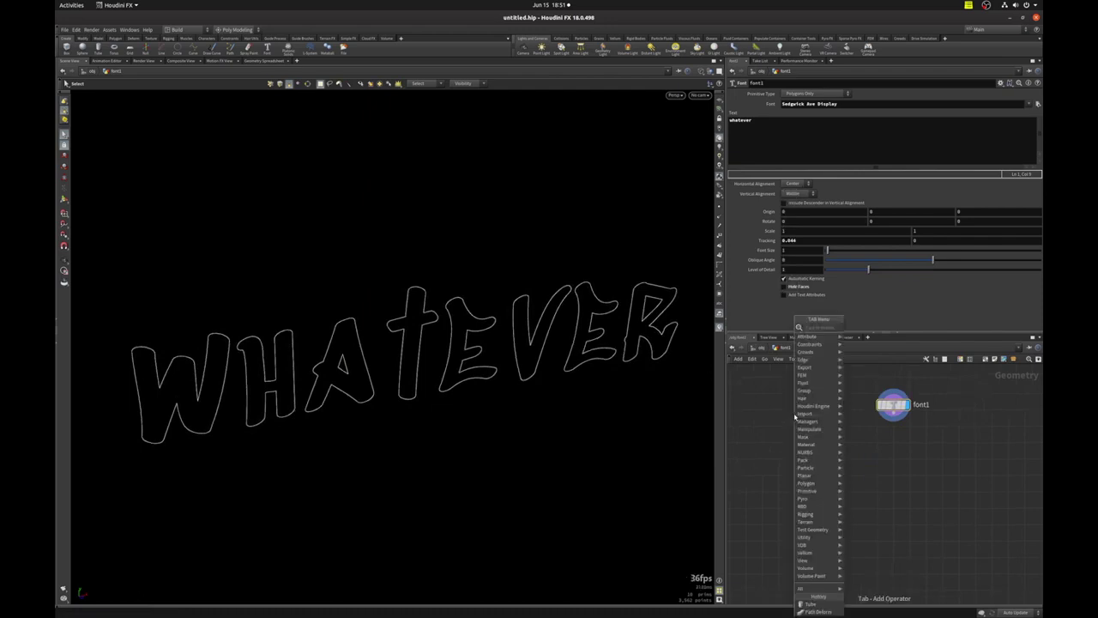
text(path)
key(Return)
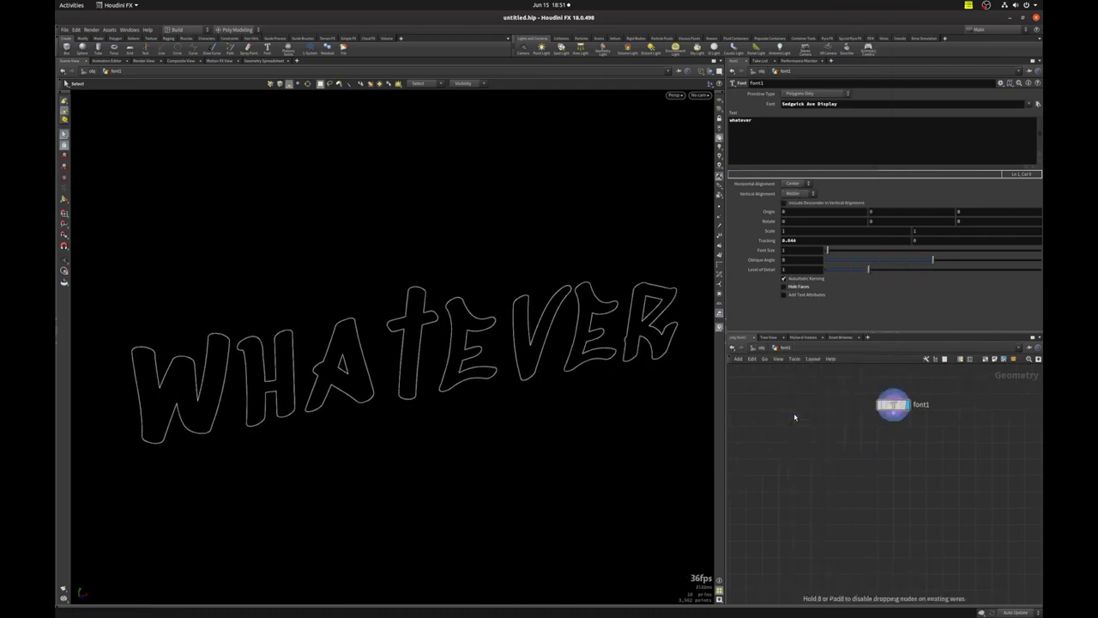
scroll(818, 408, up, 2)
middle_drag(818, 408, 877, 408)
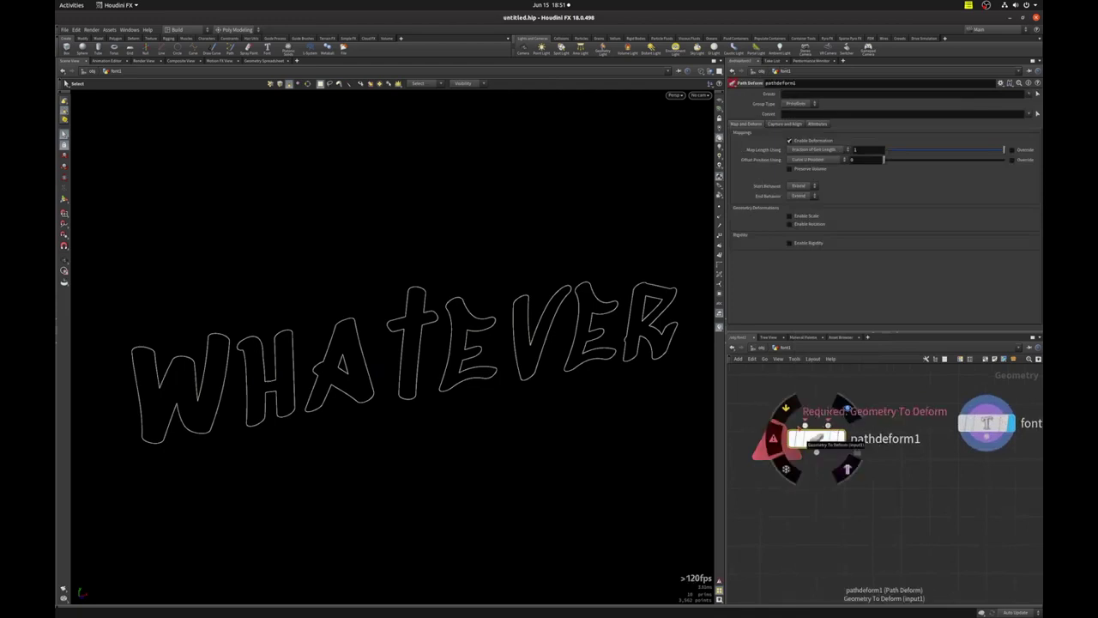
drag(817, 440, 853, 546)
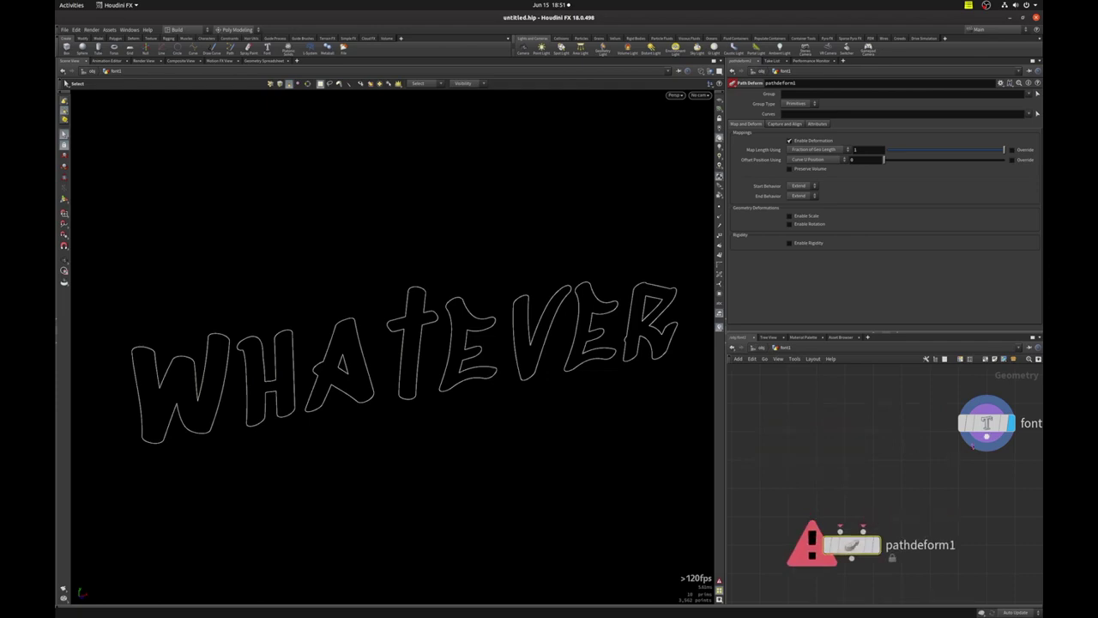
drag(987, 444, 840, 529)
scroll(803, 442, down, 2)
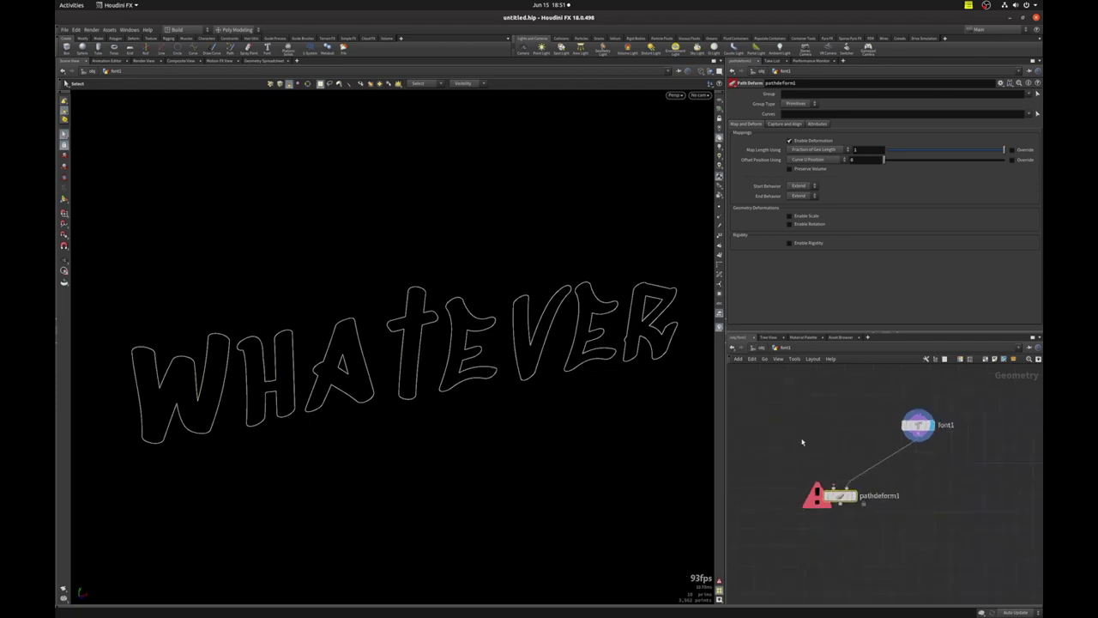
- Add a Tube node as a polygon mesh with end caps
key(Tab)
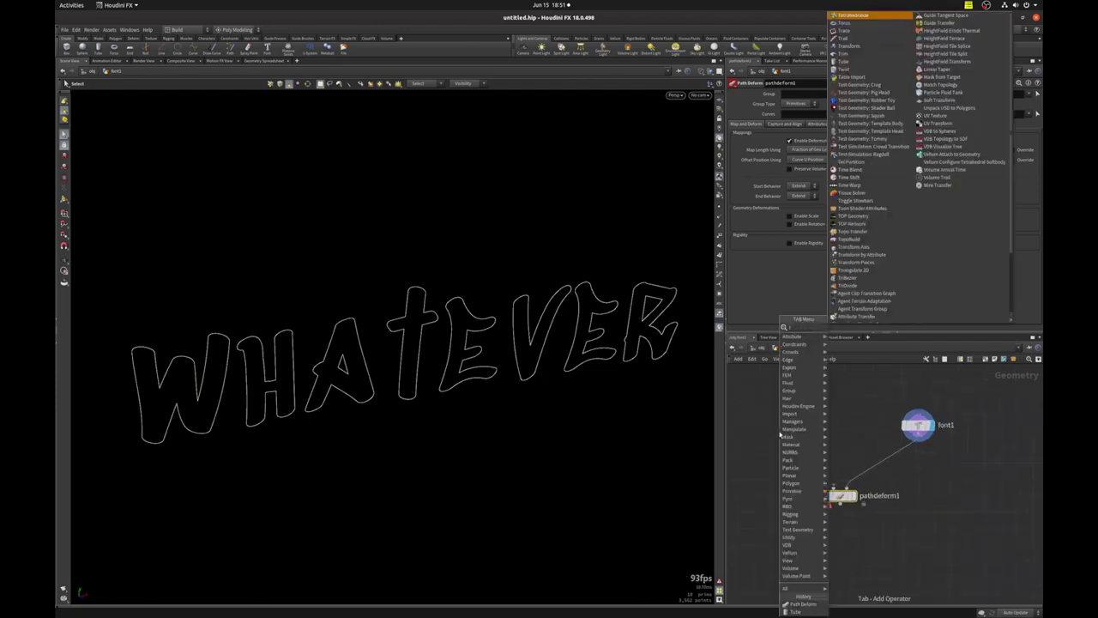
text(tube)
key(Return)
click(779, 430)
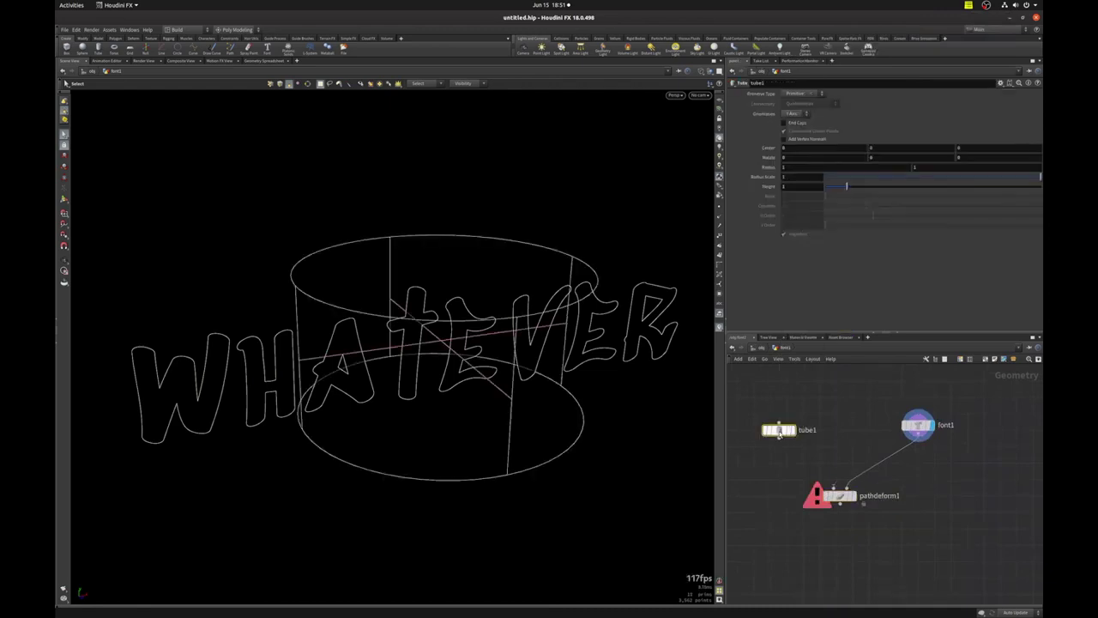
click(813, 94)
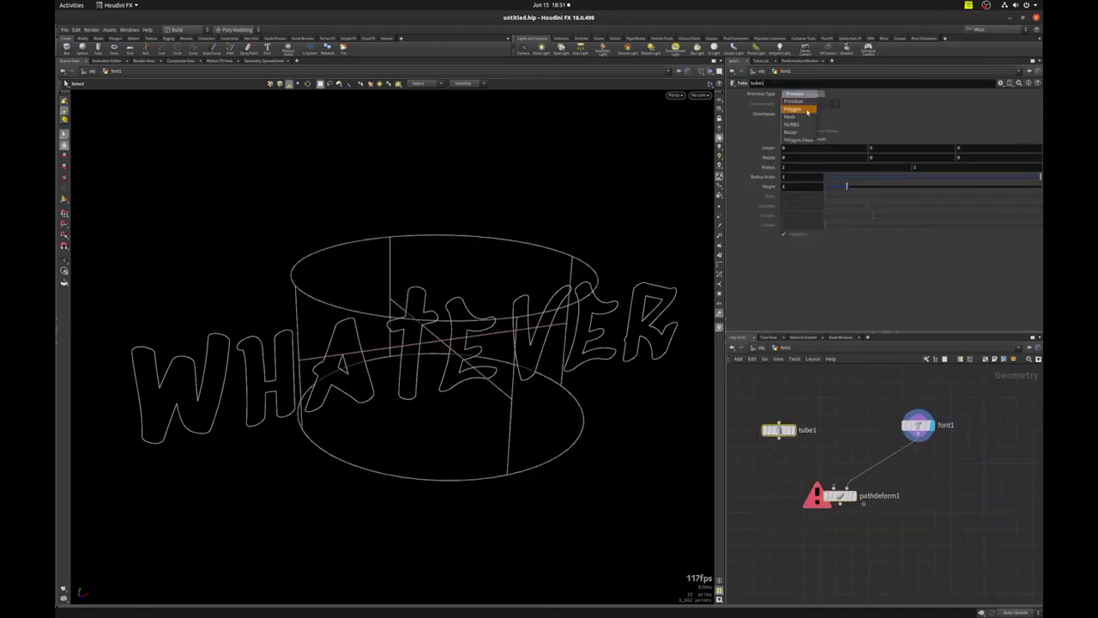
click(808, 110)
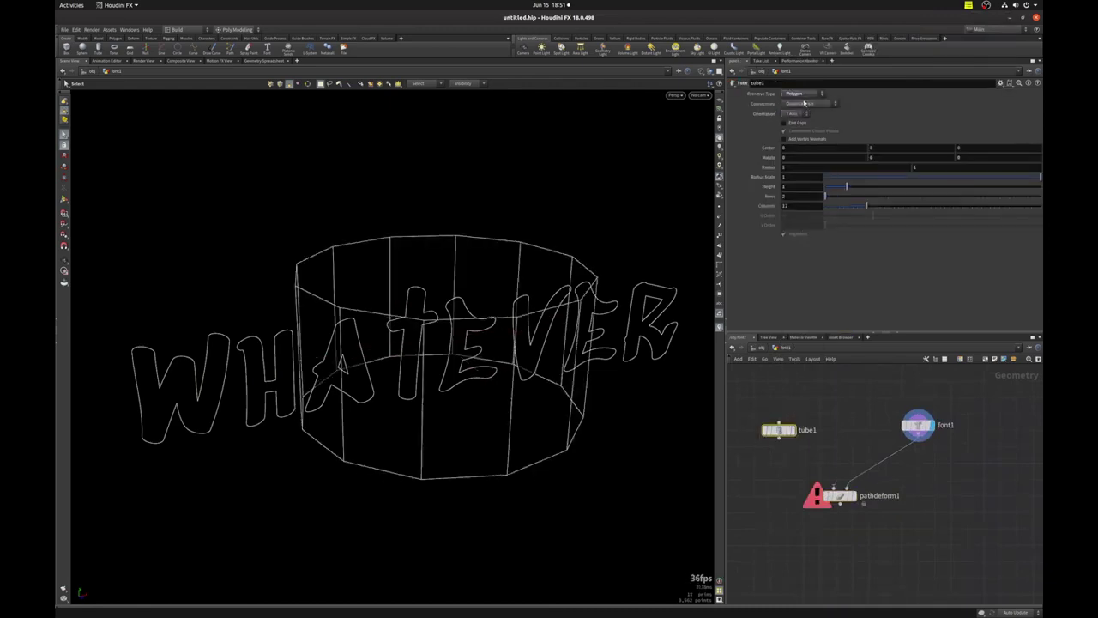
click(798, 124)
- Give the tube radius scale 0.02 and 27 rows, feed it into pathdeform1, and display it
double_click(797, 176)
text(0.02)
key(Return)
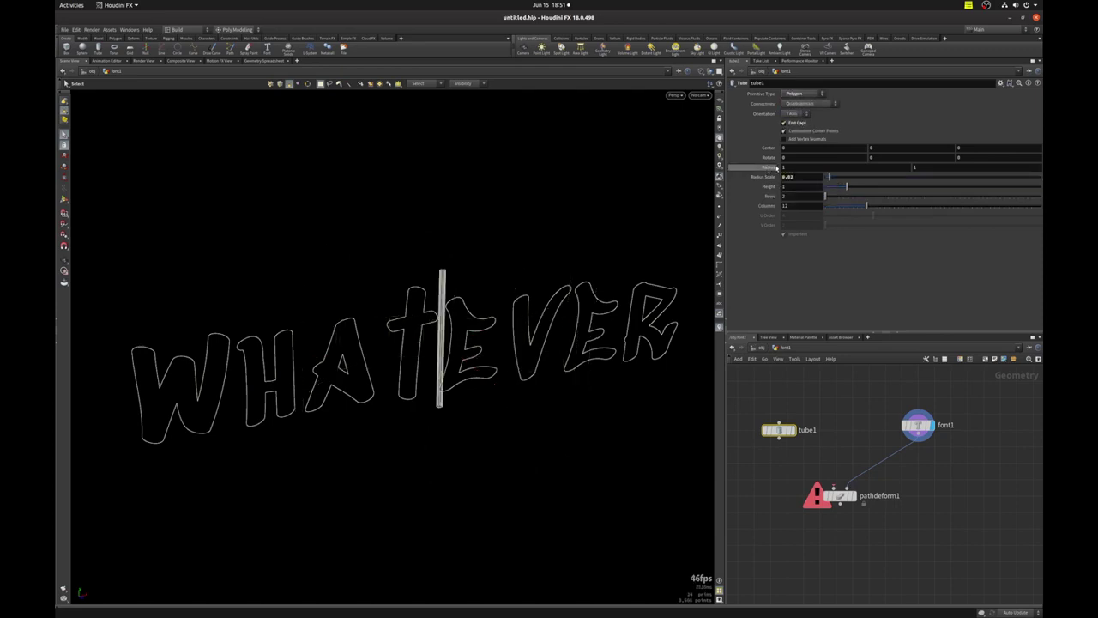
middle_drag(798, 195, 858, 196)
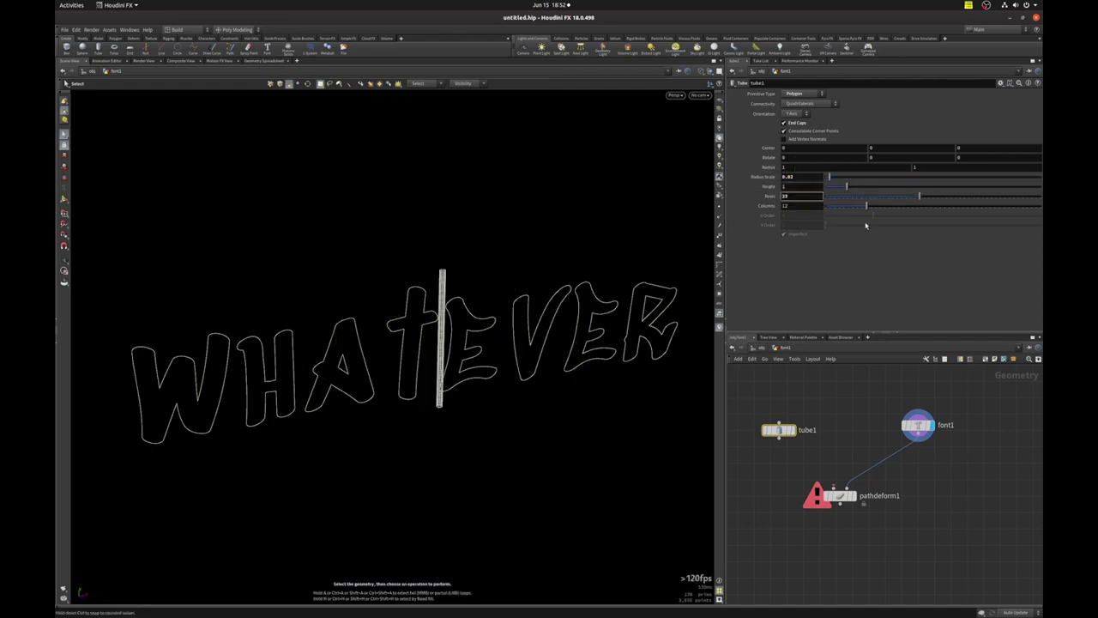
drag(779, 437, 818, 486)
click(853, 496)
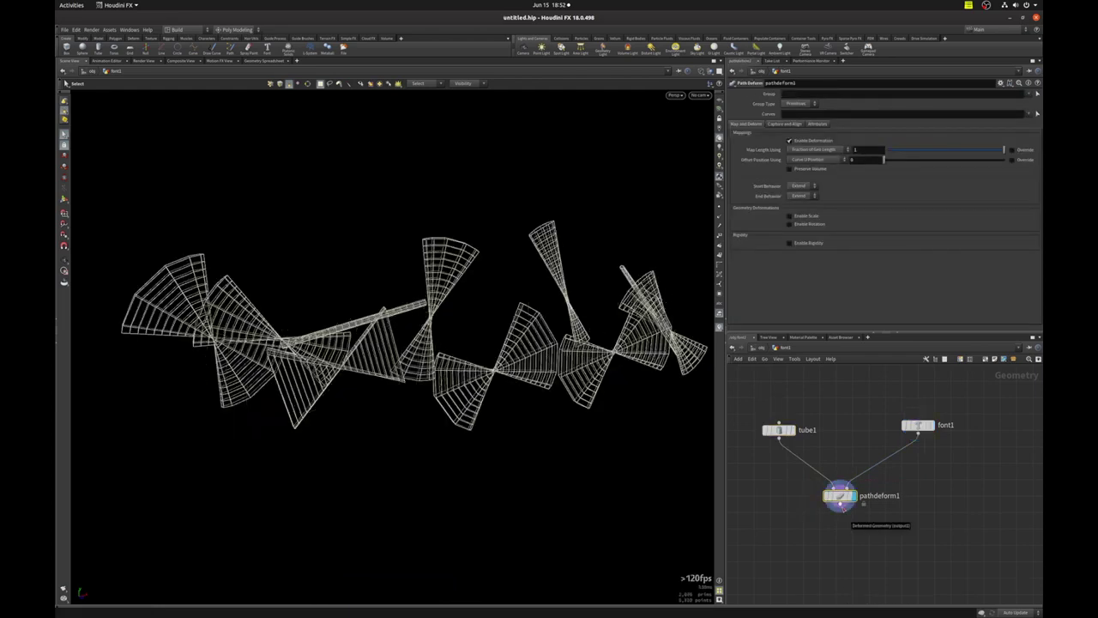
- Switch to shaded display and change the Path Deform's forward direction axis
key(w)
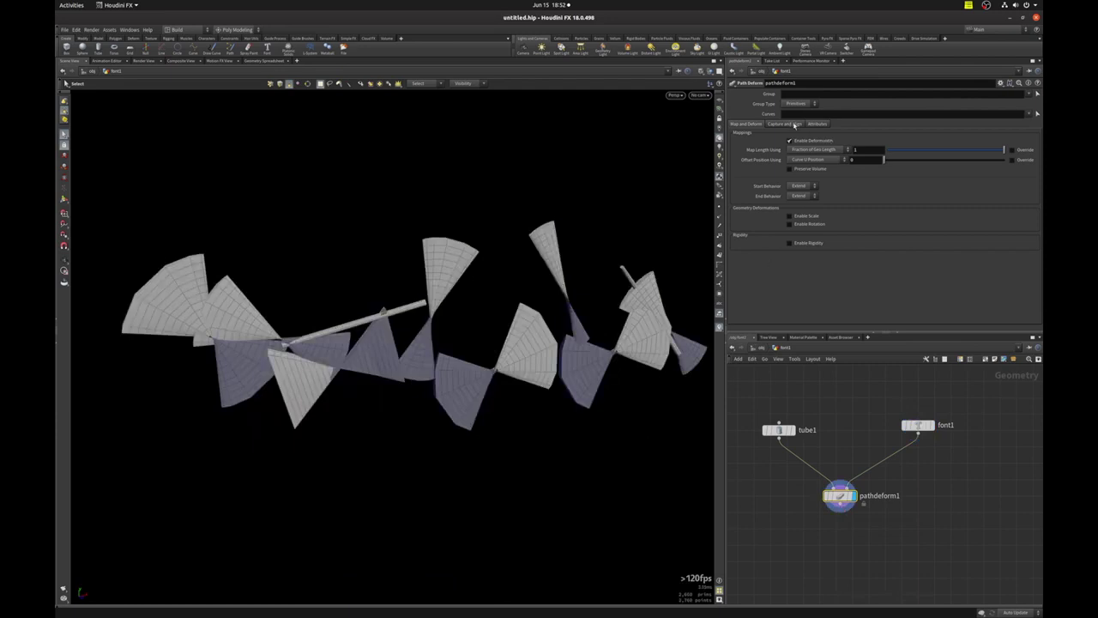
click(795, 124)
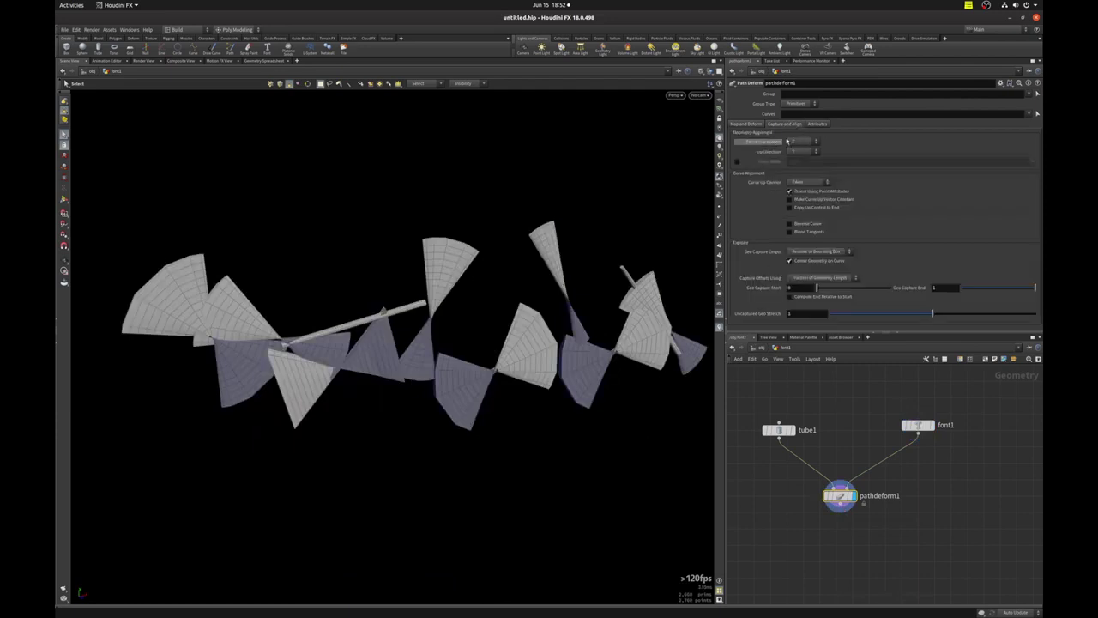
click(804, 142)
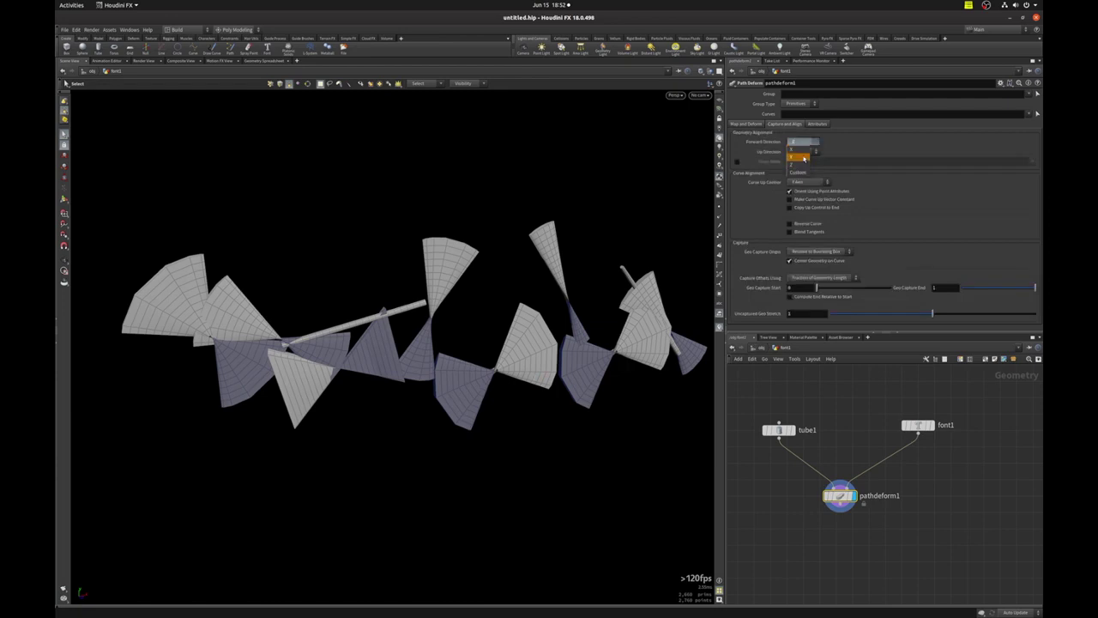
click(804, 159)
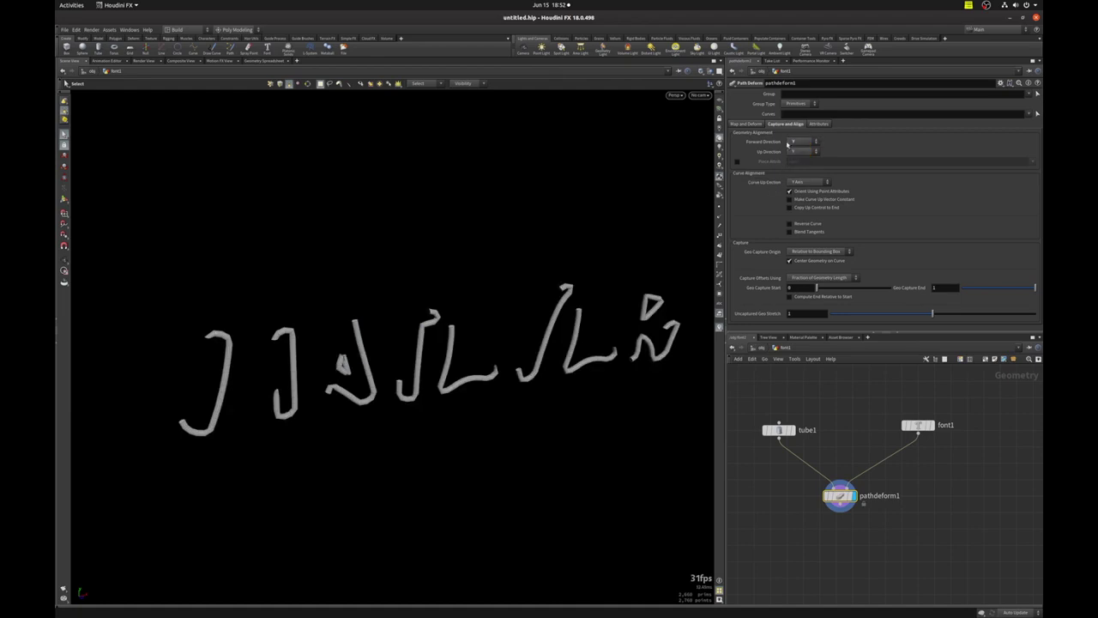
- Template font1 as a reference outline and zoom in on the deformed letters
click(917, 427)
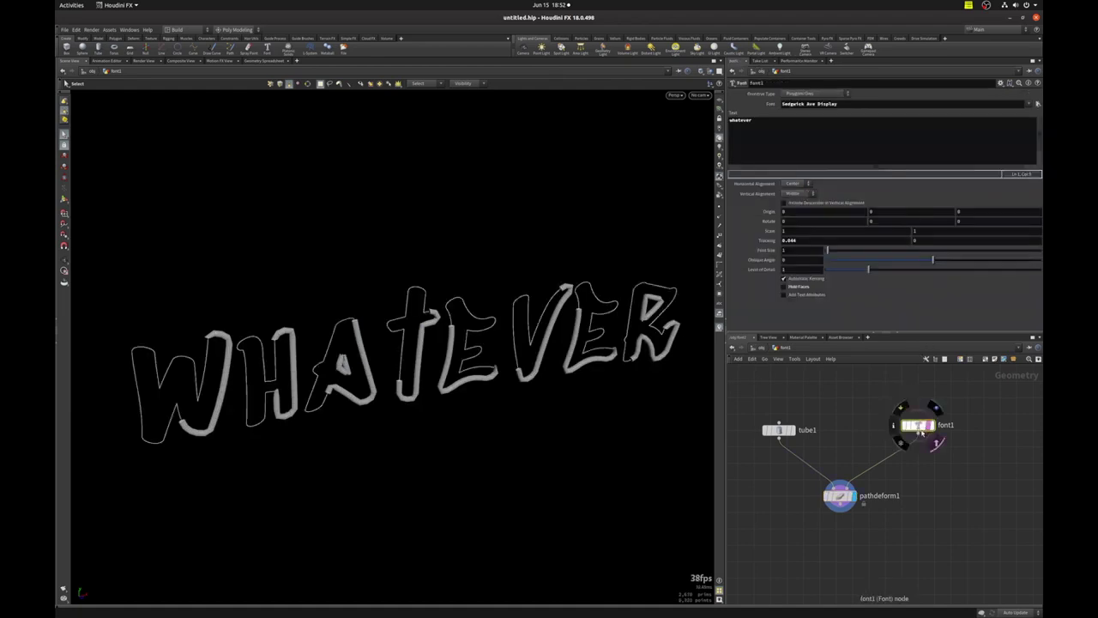
click(936, 442)
click(838, 495)
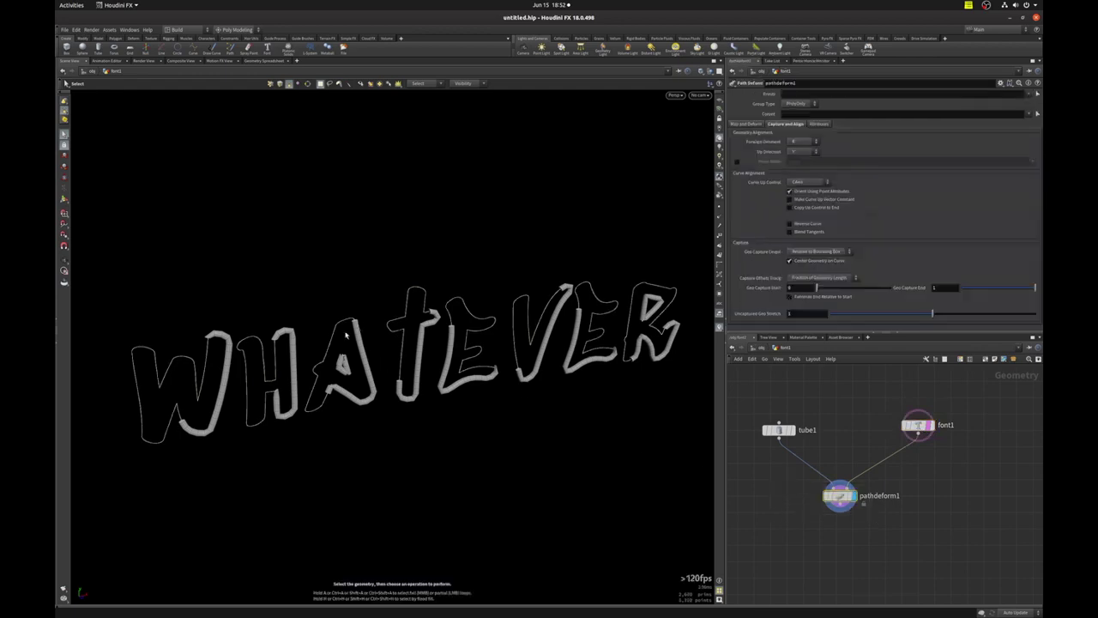
key(Escape)
mouse_move(310, 400)
right_down()
mouse_move(198, 367)
mouse_move(407, 336)
right_up()
drag(407, 335, 500, 326)
key(s)
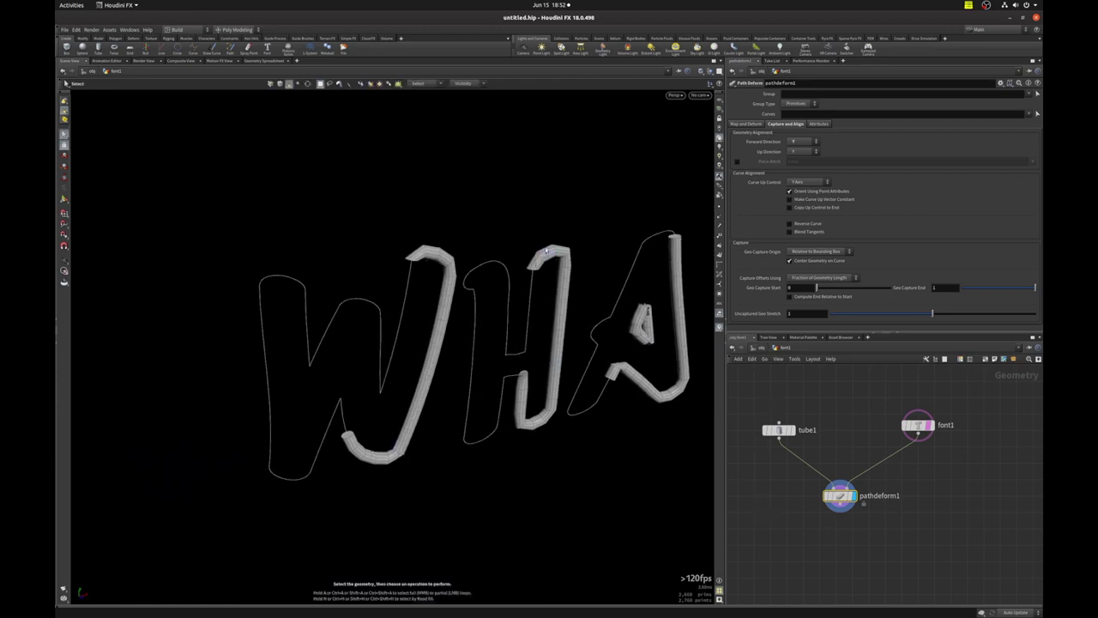
- Set tube1 to 500 rows and map Path Deform length as Fraction of Curve Length
click(778, 429)
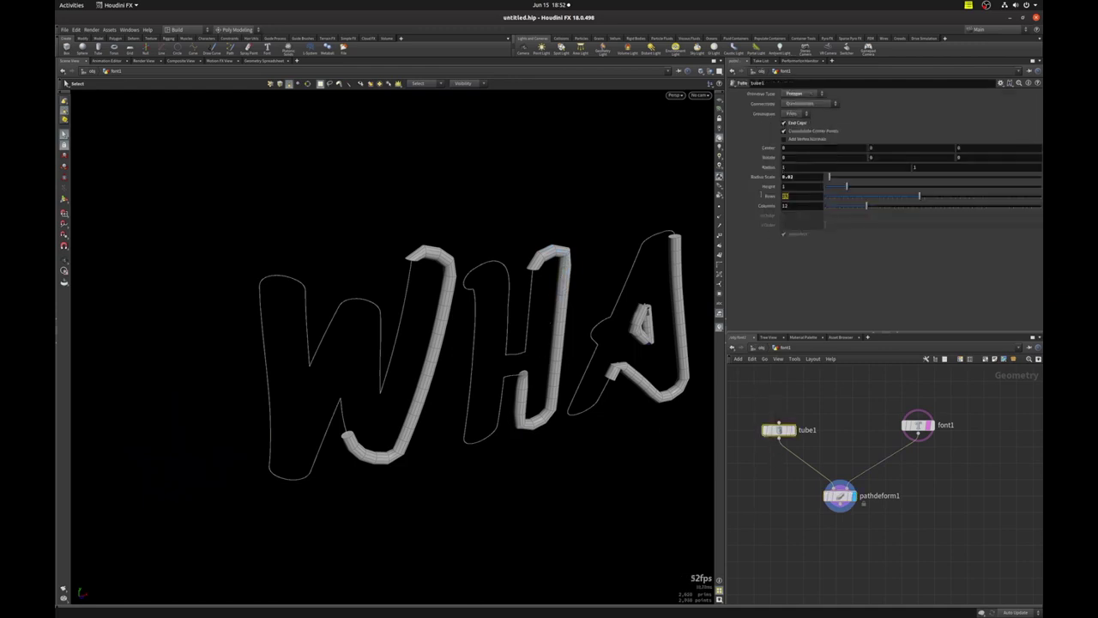
text(500)
key(Return)
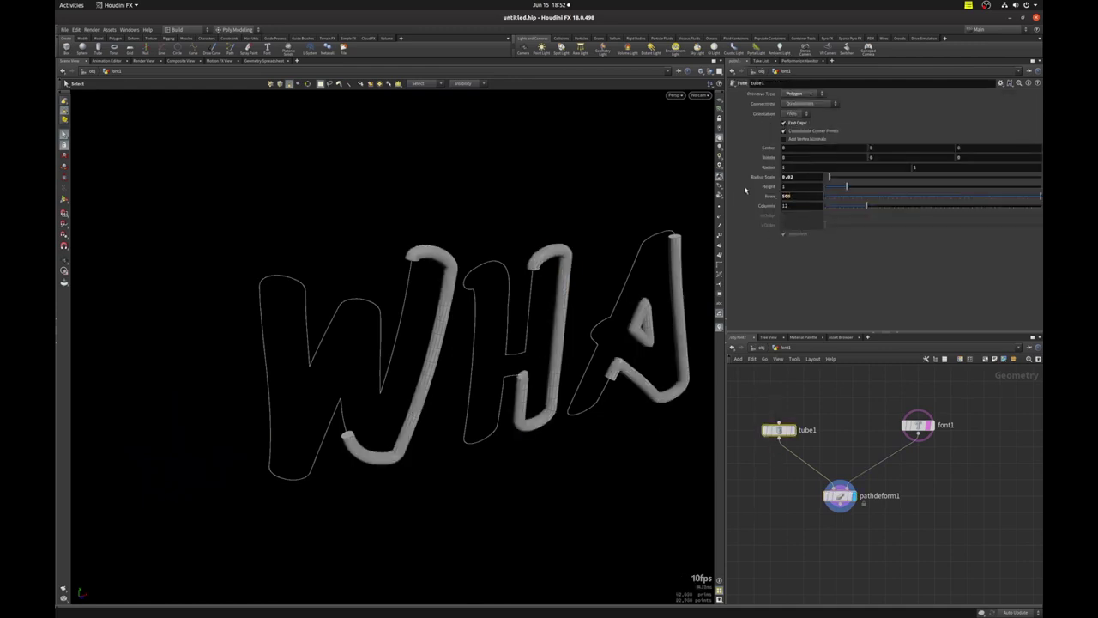
drag(785, 500, 905, 532)
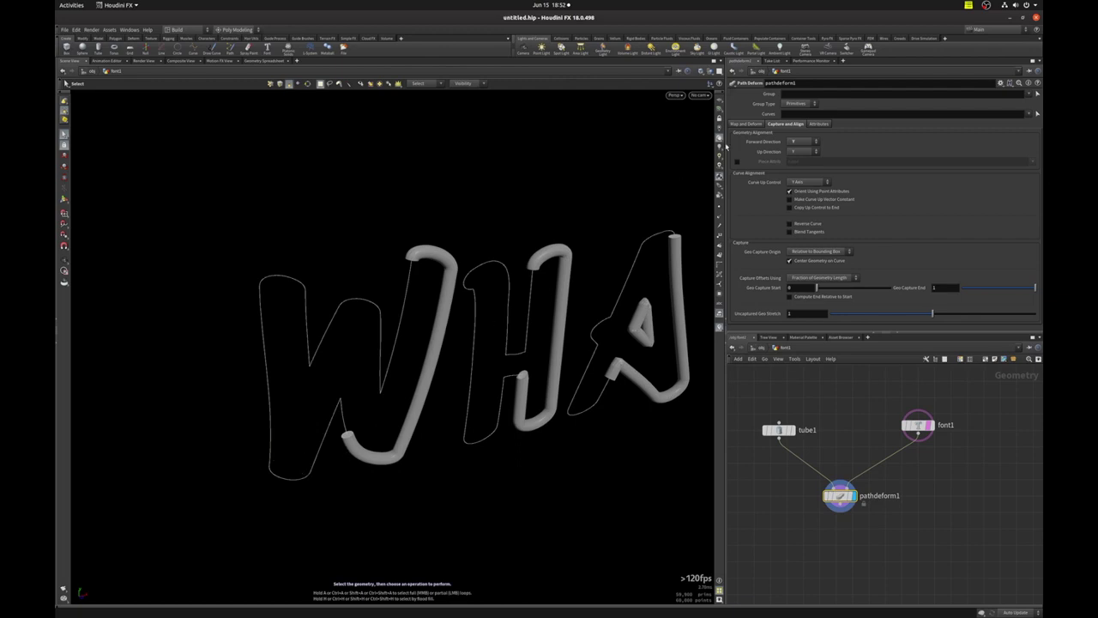
click(756, 125)
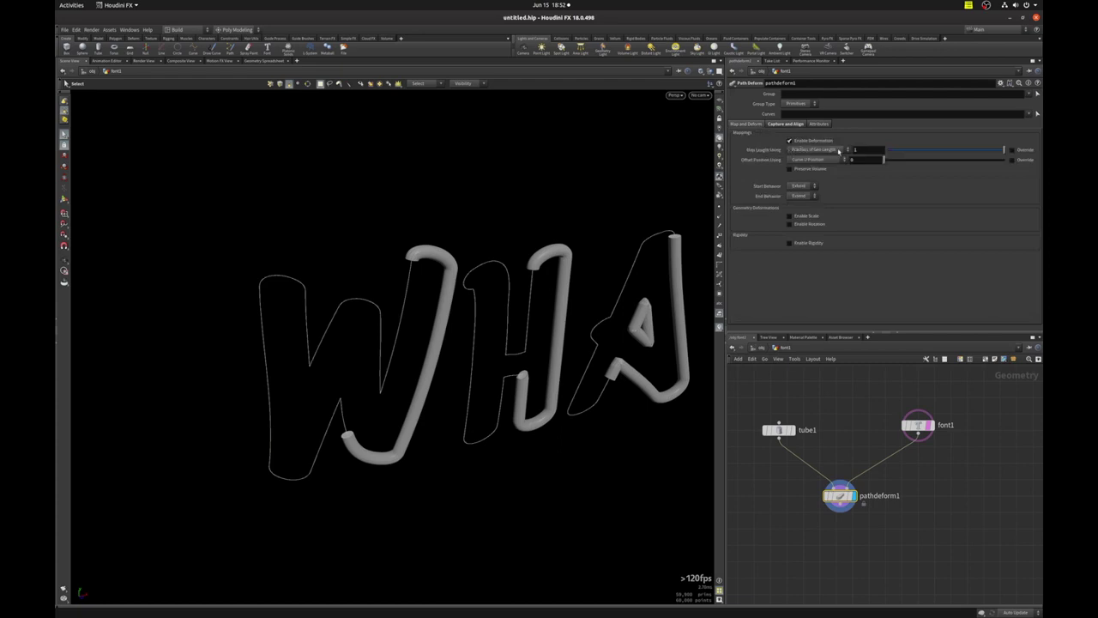
click(816, 150)
click(815, 160)
- Reframe the lettering, then set the tube length fraction to 0.211 and offset to 0.392
scroll(545, 237, down, 5)
right_click(387, 246)
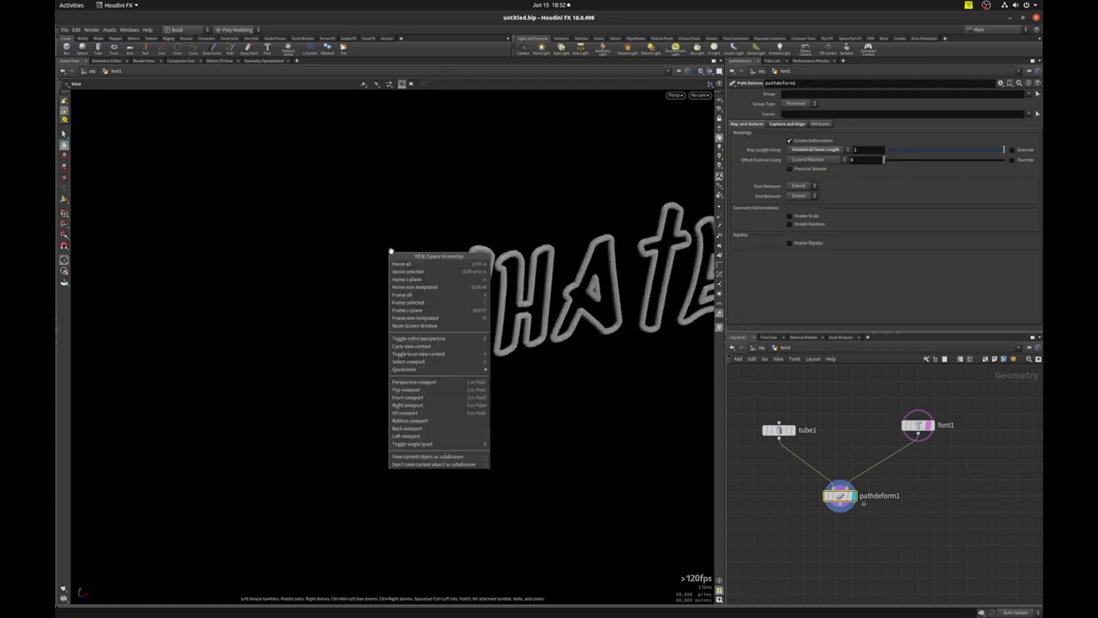
key(Escape)
middle_drag(466, 179, 349, 321)
mouse_move(350, 321)
mouse_down()
mouse_move(309, 300)
mouse_move(334, 303)
mouse_move(431, 274)
mouse_up()
key(s)
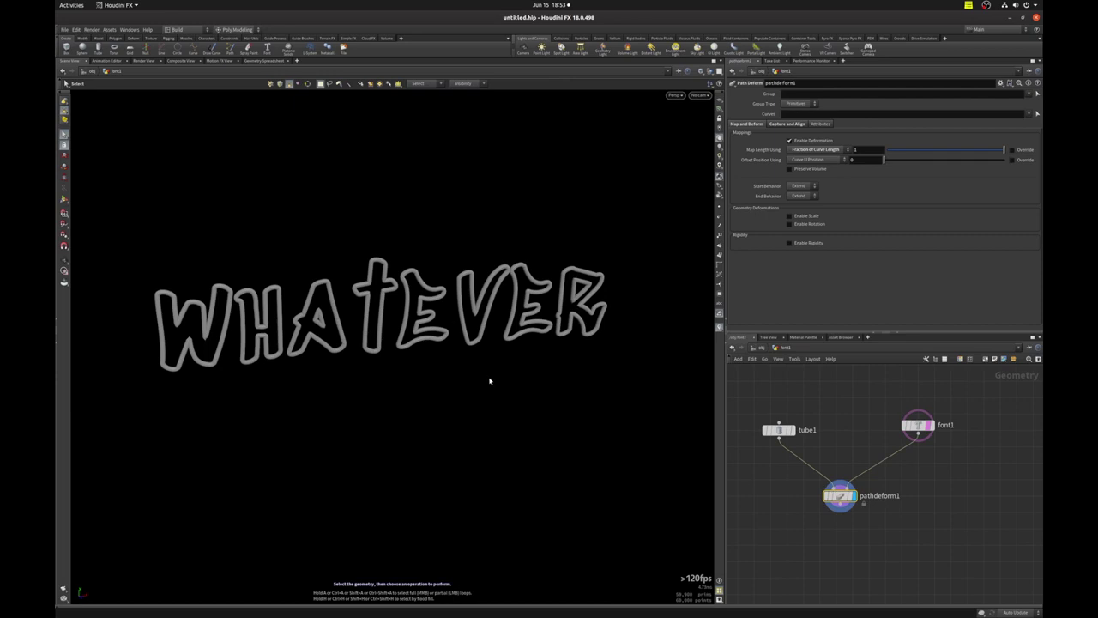
drag(1004, 150, 911, 151)
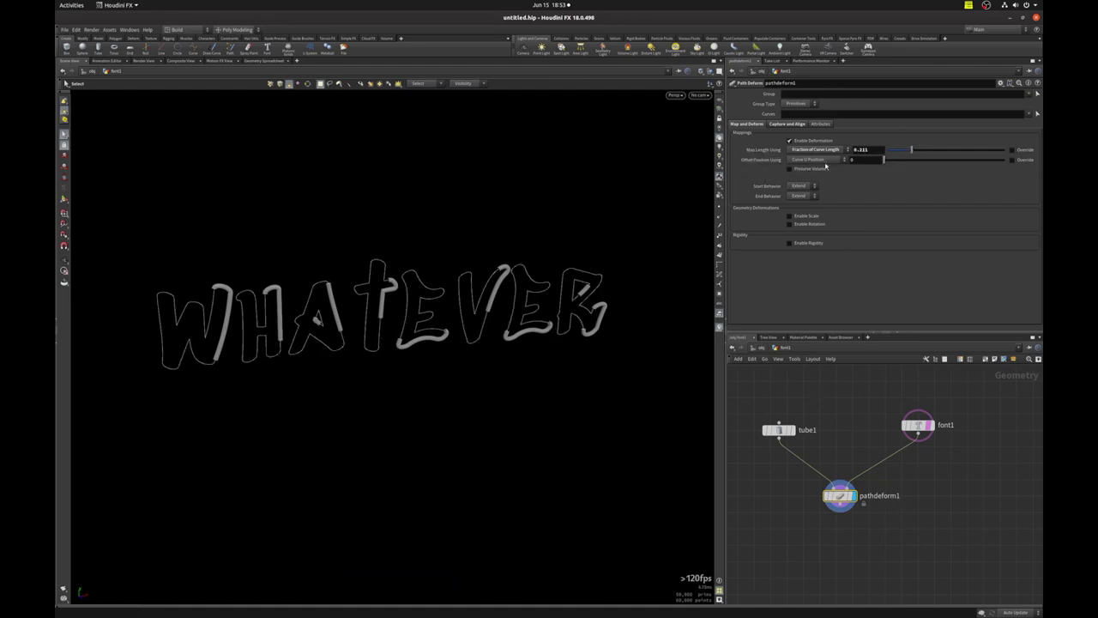
drag(895, 162, 932, 161)
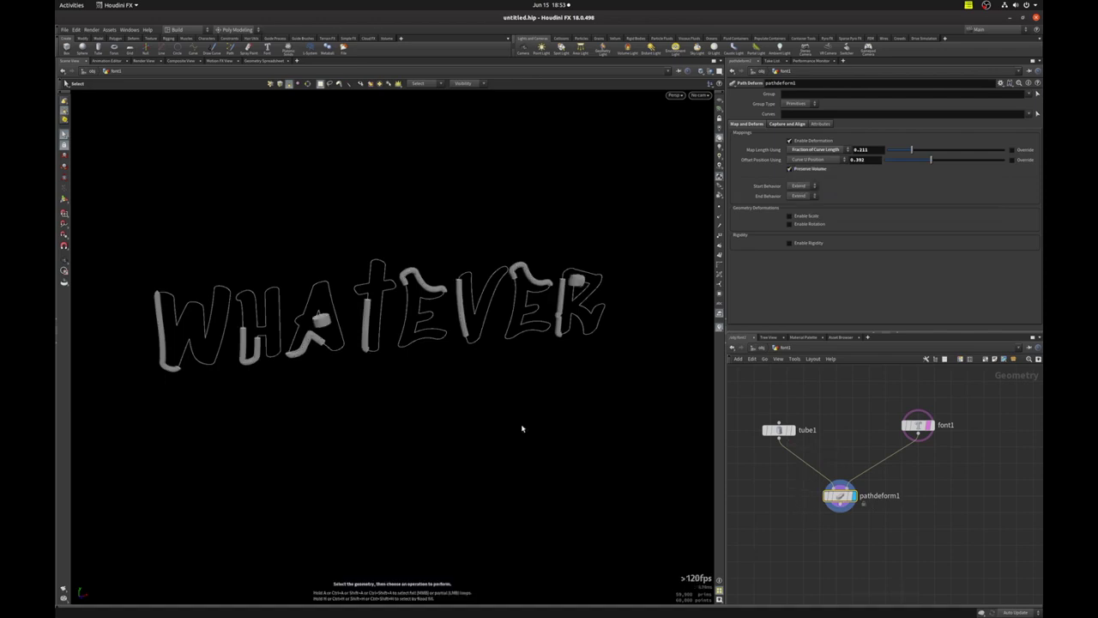
- Stretch the tubes with the viewport Path Deform handle to a length fraction of about 0.988
key(Return)
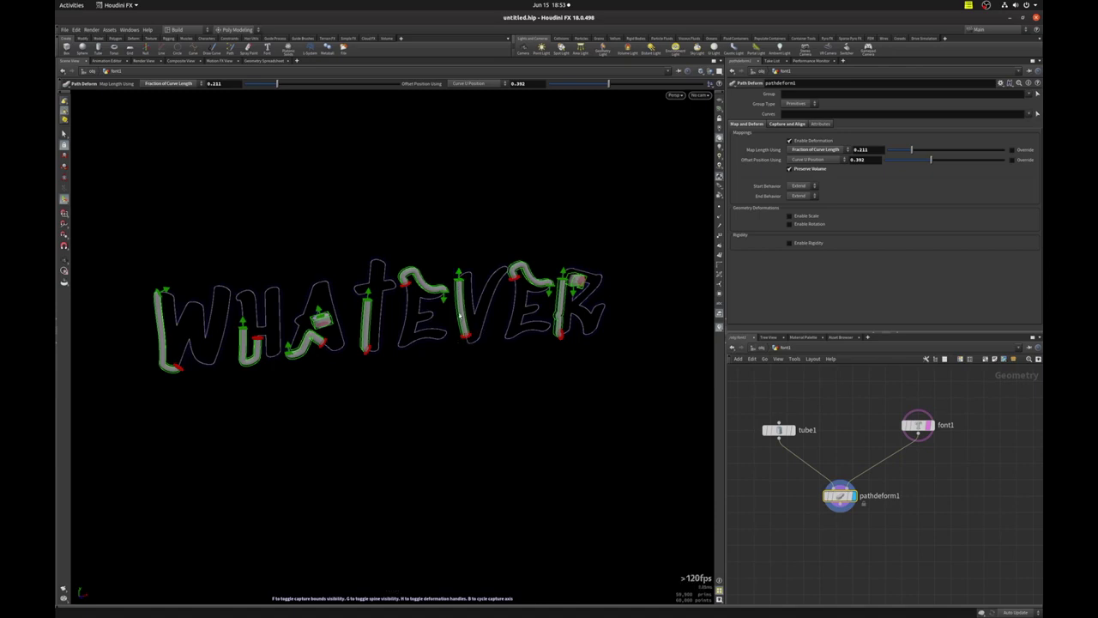
drag(459, 275, 459, 310)
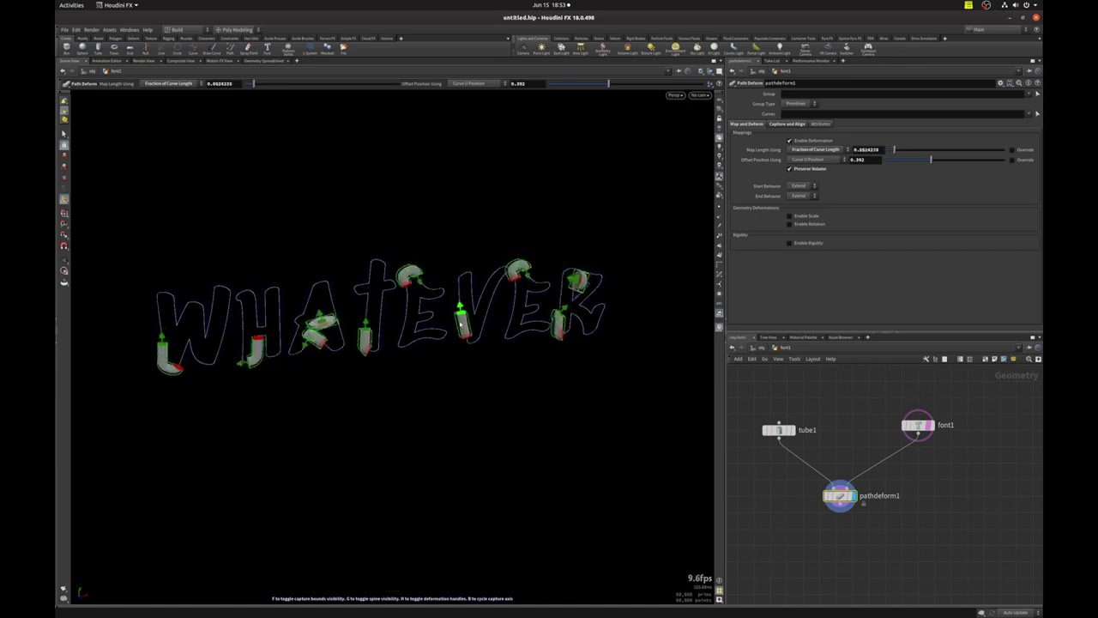
mouse_move(460, 312)
mouse_down()
mouse_move(464, 328)
mouse_move(484, 327)
mouse_move(490, 353)
mouse_move(437, 346)
mouse_up()
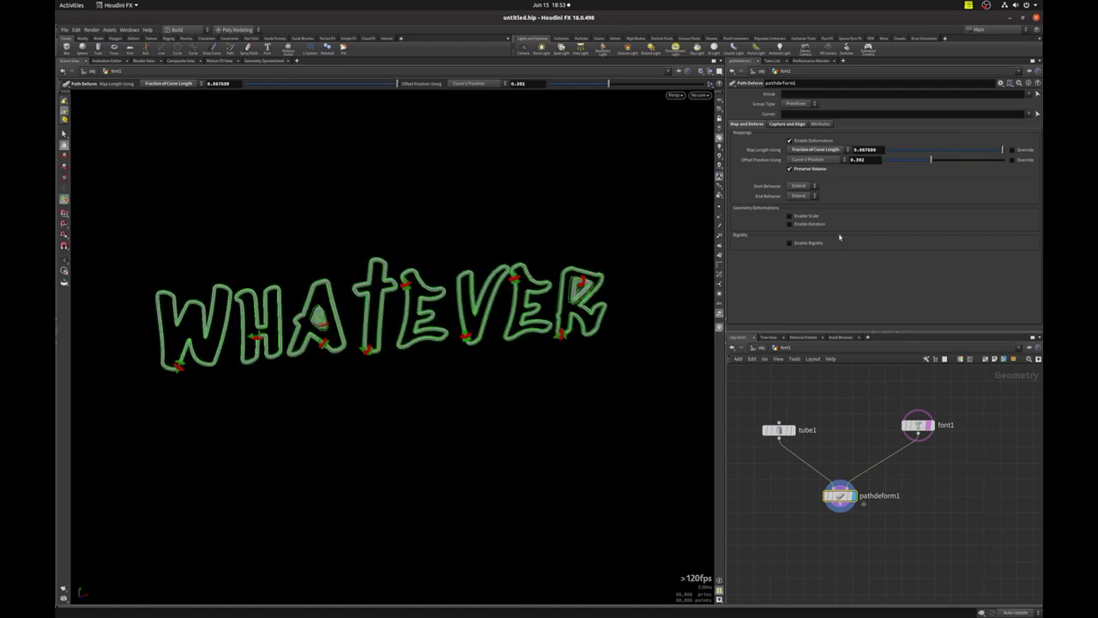
- Turn off Preserve Volume, set length 0.323, clamp start and end, and offset to -0.126
click(790, 169)
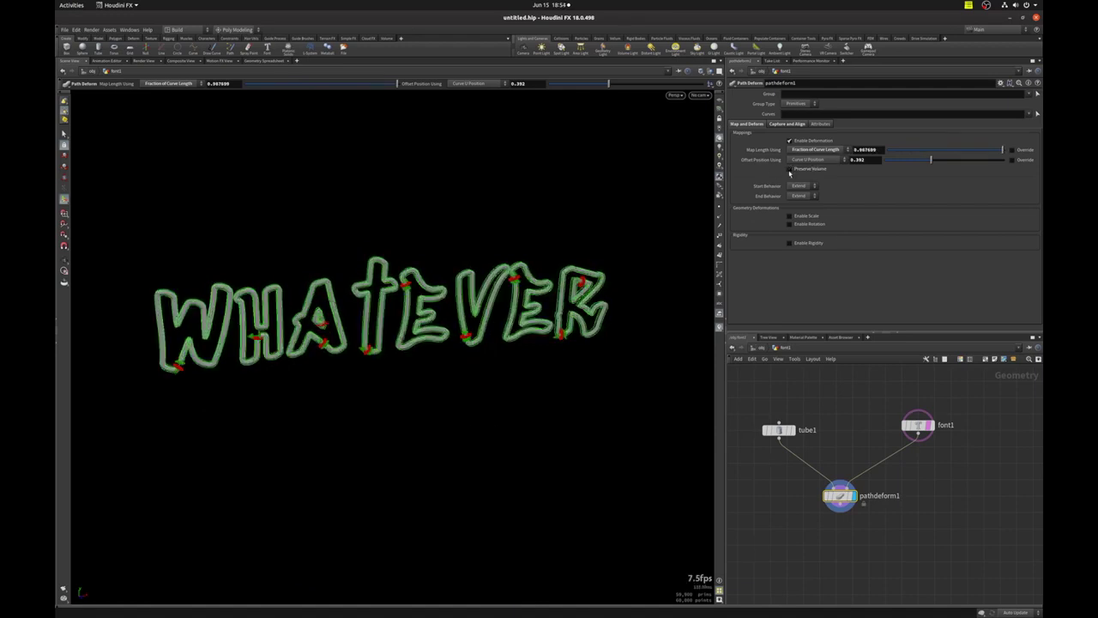
drag(936, 151, 901, 161)
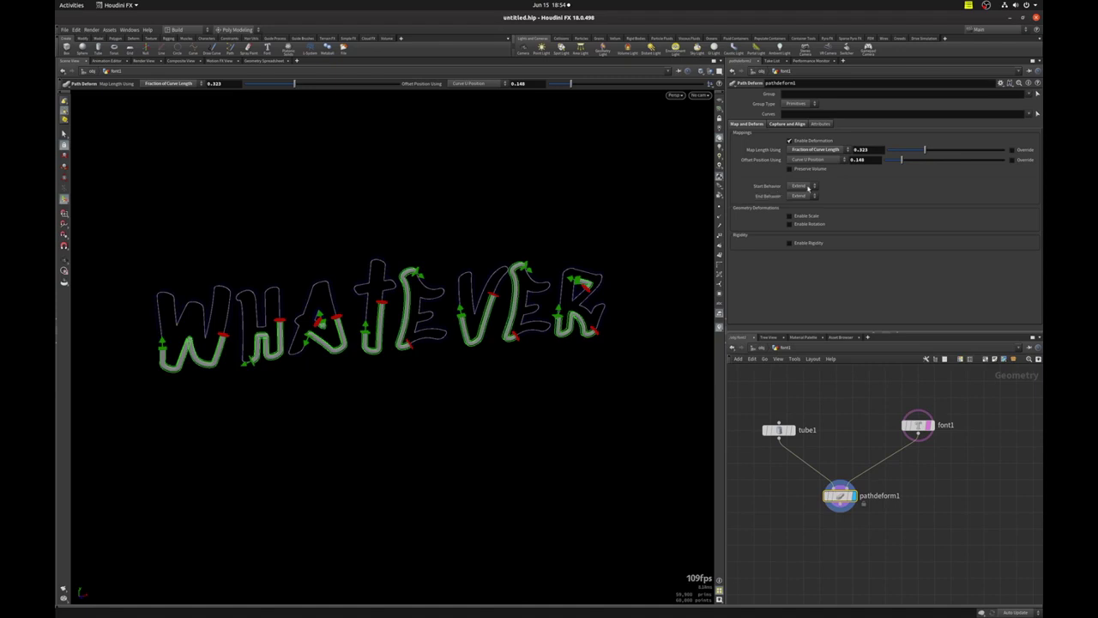
click(803, 188)
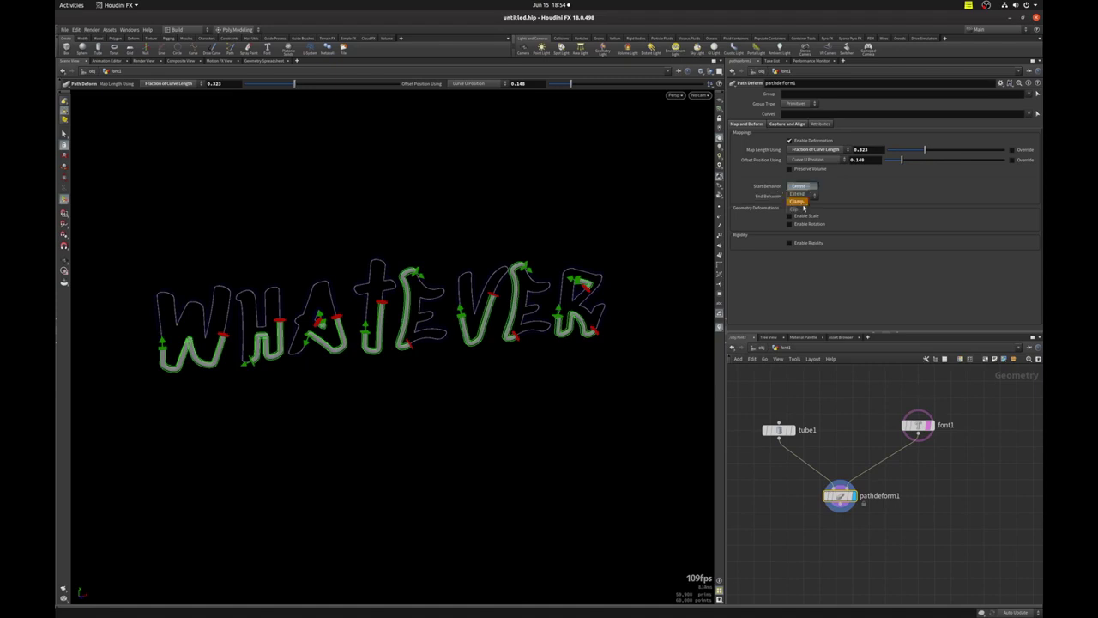
click(803, 206)
click(803, 196)
click(801, 211)
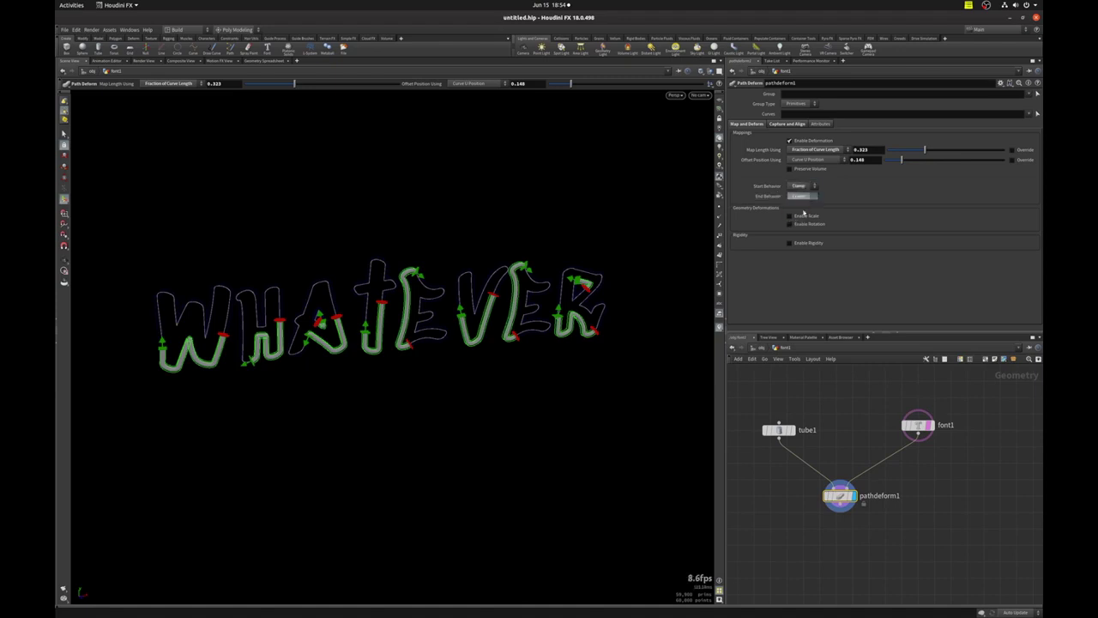
mouse_move(494, 296)
mouse_down()
mouse_move(439, 319)
mouse_move(466, 287)
mouse_move(358, 264)
mouse_up()
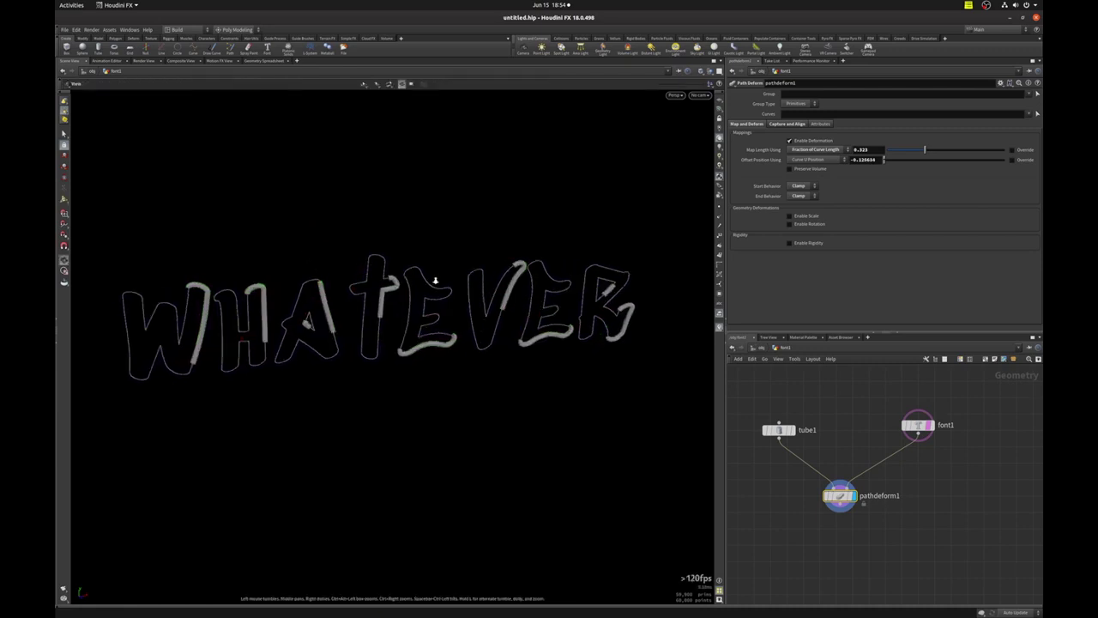
- Lengthen the tubes interactively and set their offset position to 0.167
scroll(472, 279, up, 2)
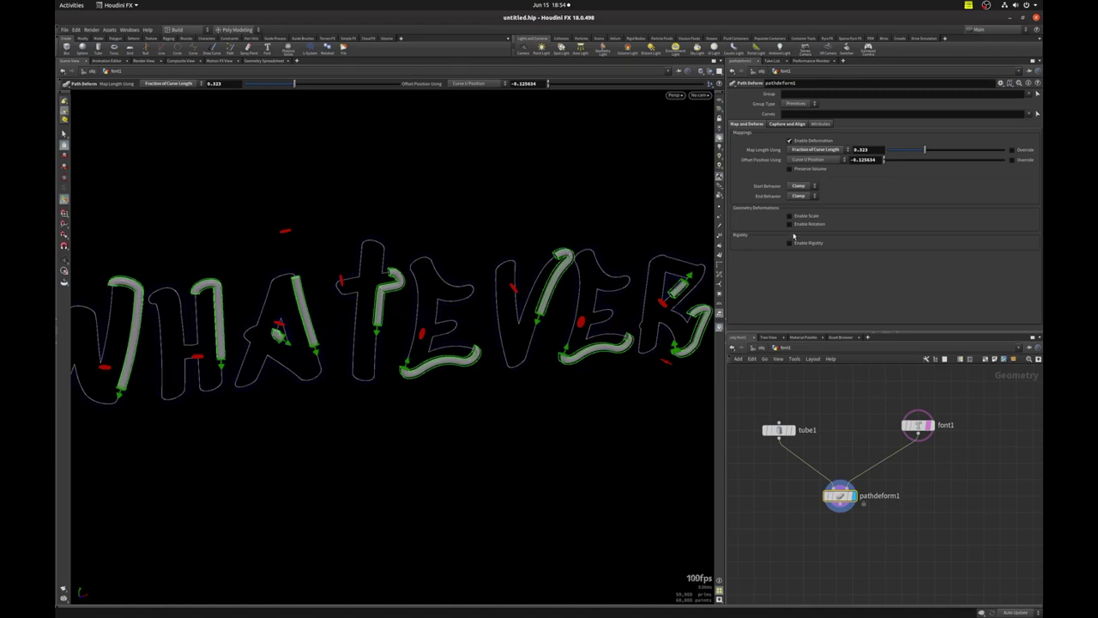
mouse_move(540, 323)
mouse_down()
mouse_move(503, 294)
mouse_move(583, 274)
mouse_move(589, 294)
mouse_move(596, 286)
mouse_up()
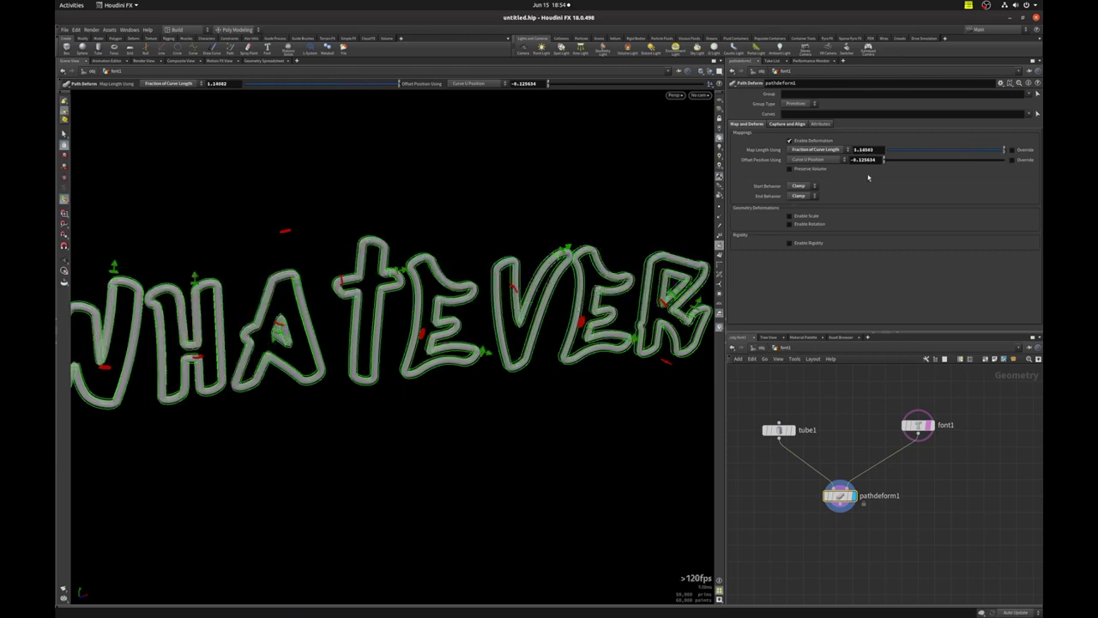
drag(884, 159, 905, 166)
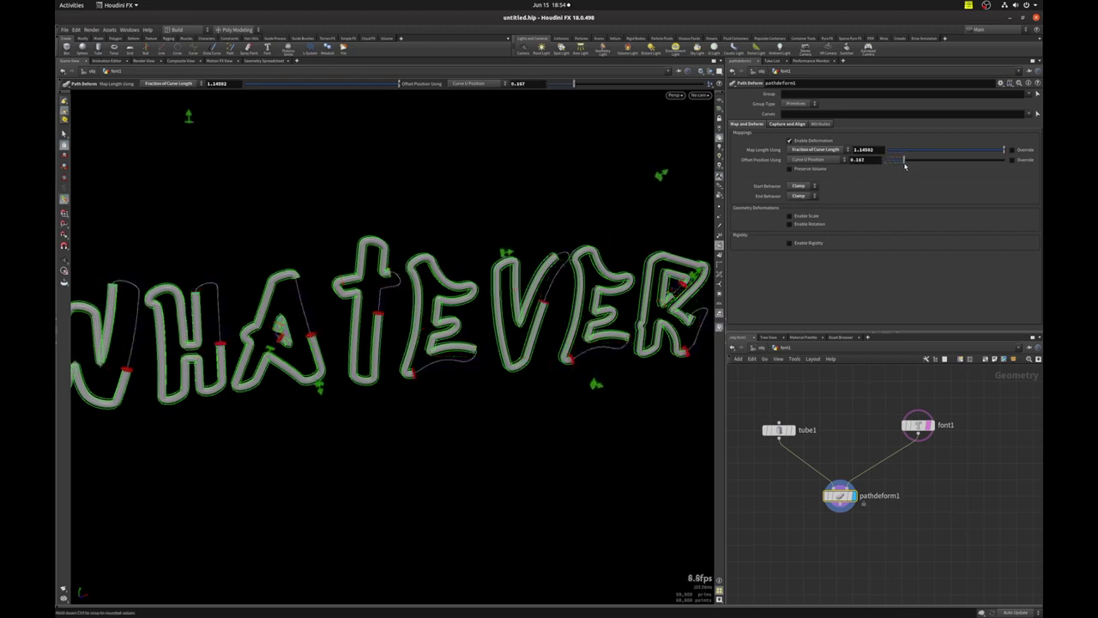
drag(662, 176, 399, 293)
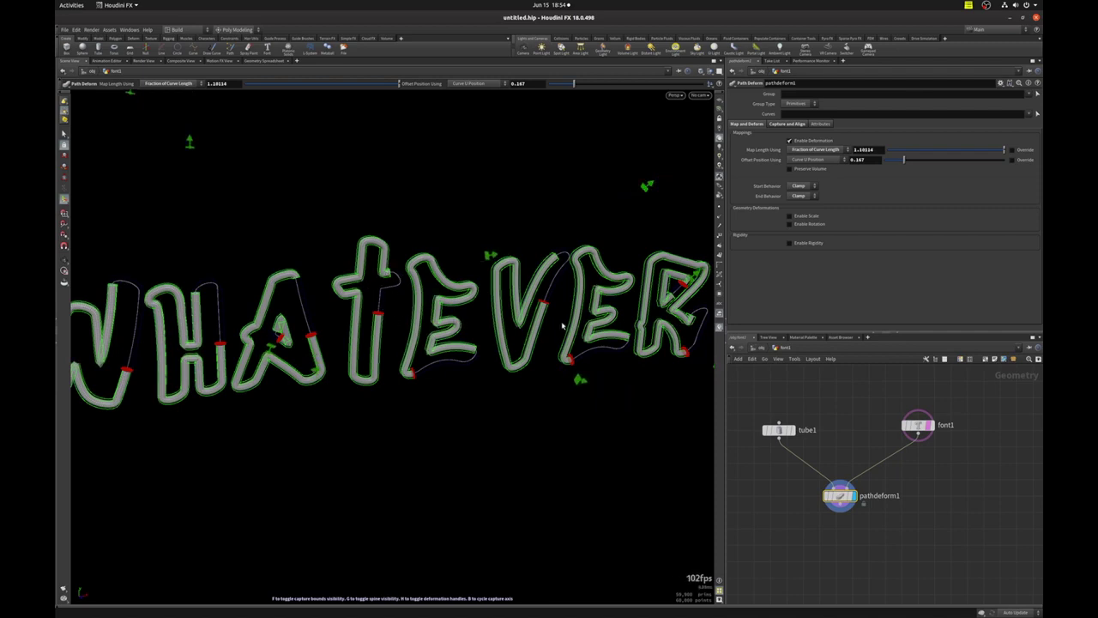
alt+drag(474, 370, 373, 303)
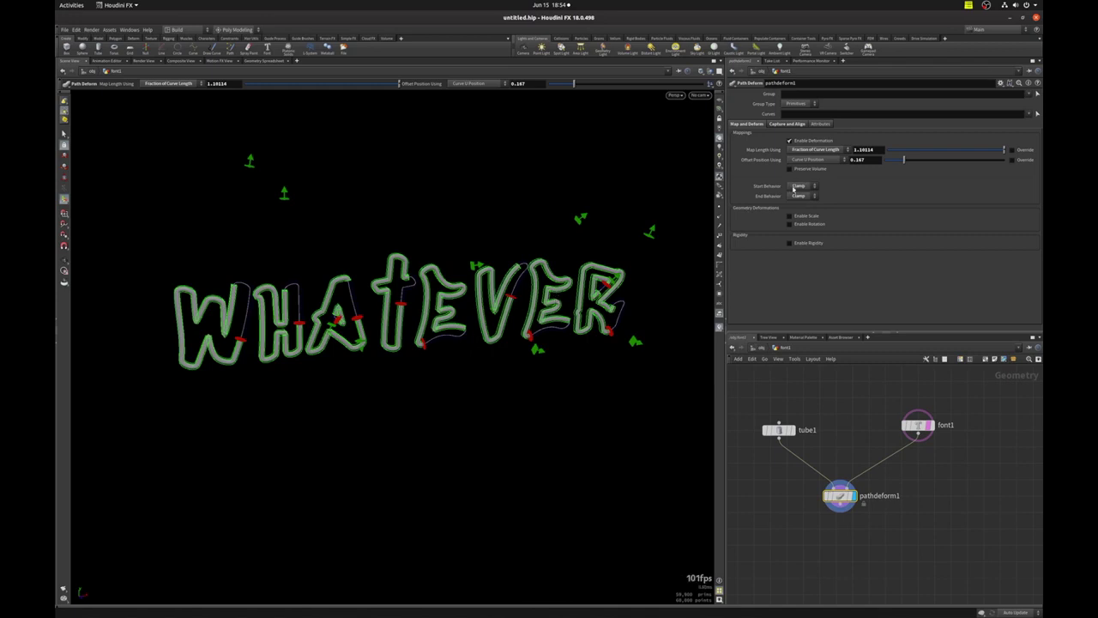
- Set start and end behaviour to Extend and shorten the length fraction to 0.442
click(794, 187)
click(797, 193)
click(799, 196)
click(799, 204)
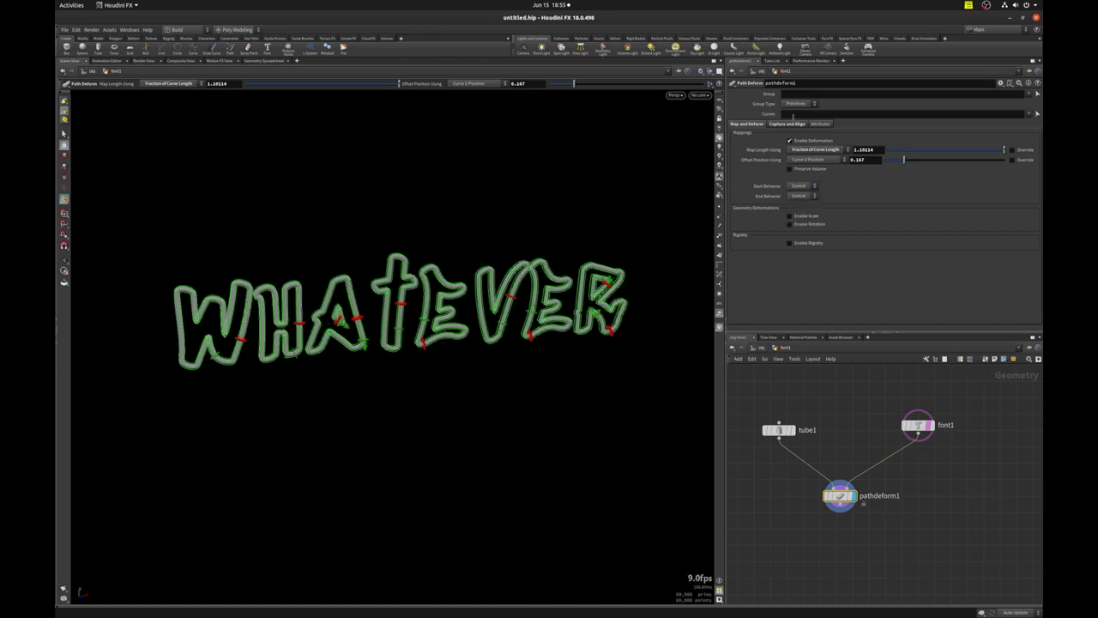
drag(961, 152, 939, 152)
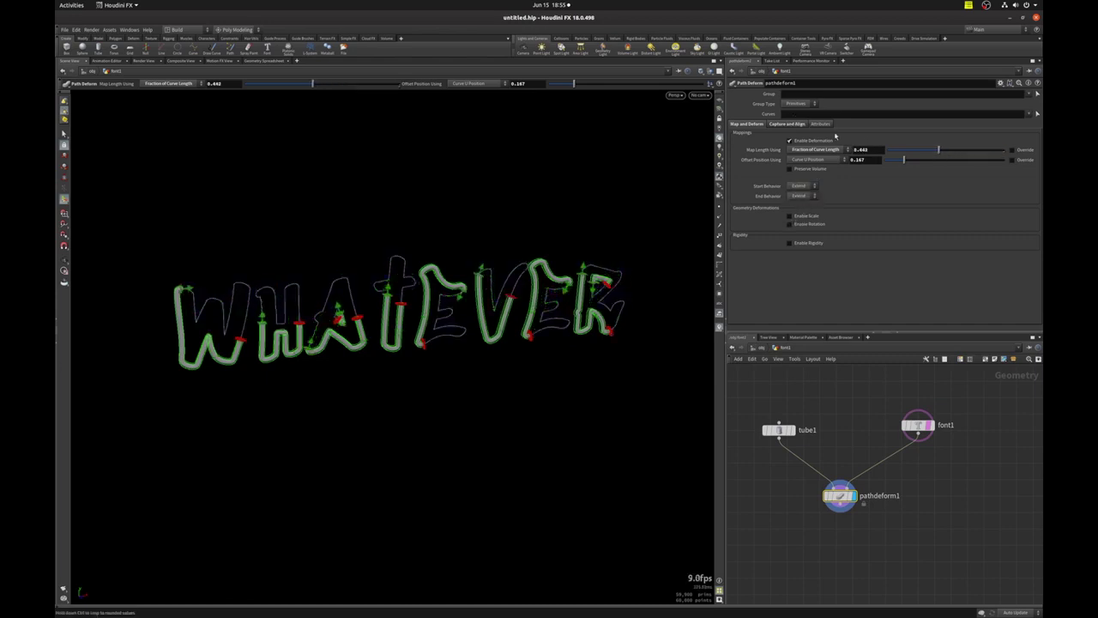
- Narrow the capture range to 0.225–0.827 and drop the length fraction to about 0.428
click(790, 125)
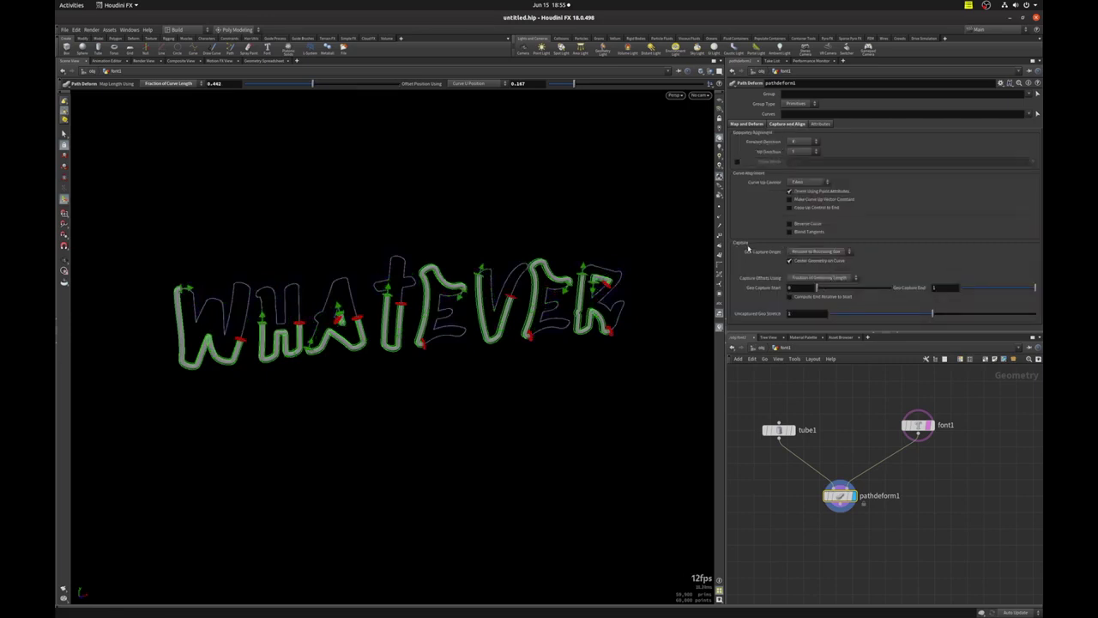
drag(820, 285, 839, 287)
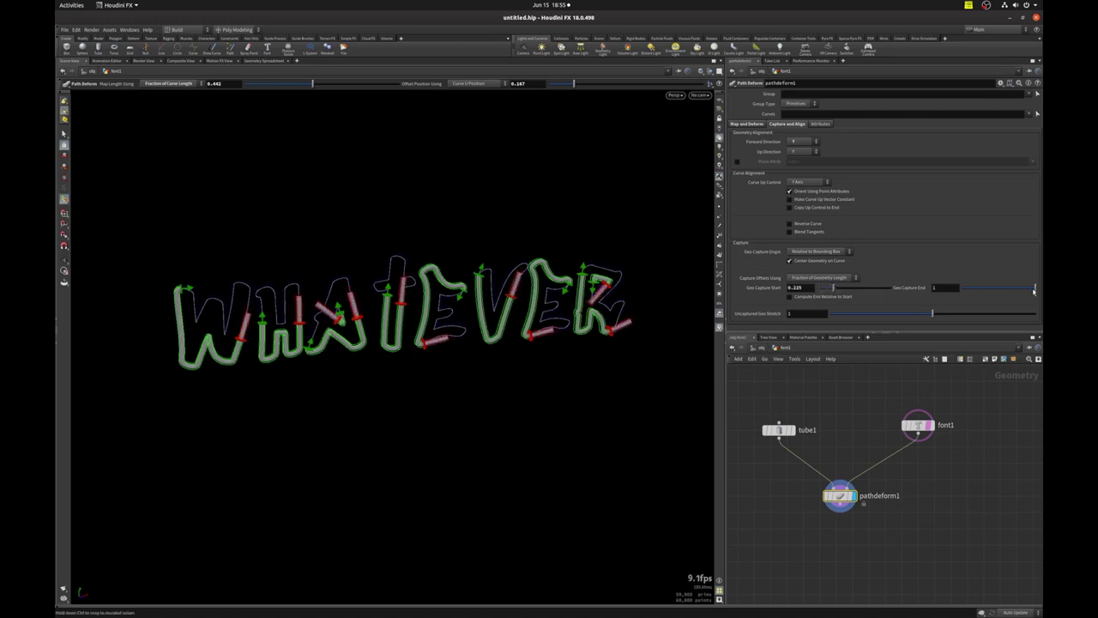
drag(1035, 287, 1020, 291)
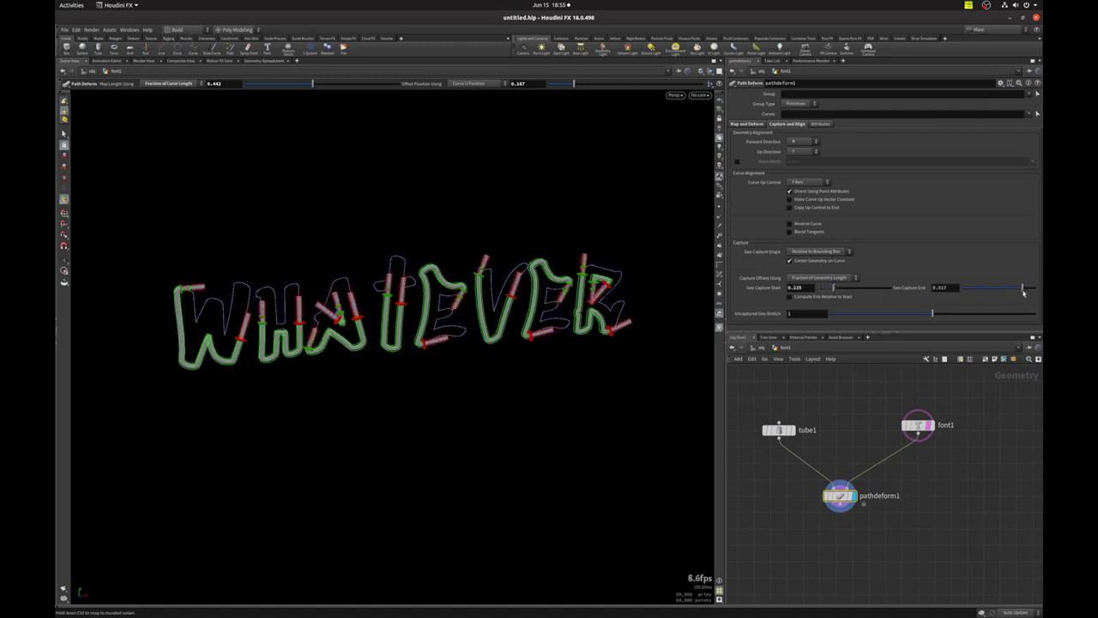
mouse_move(415, 398)
alt+mouse_down()
mouse_move(309, 387)
mouse_move(378, 363)
mouse_move(466, 412)
alt+mouse_up()
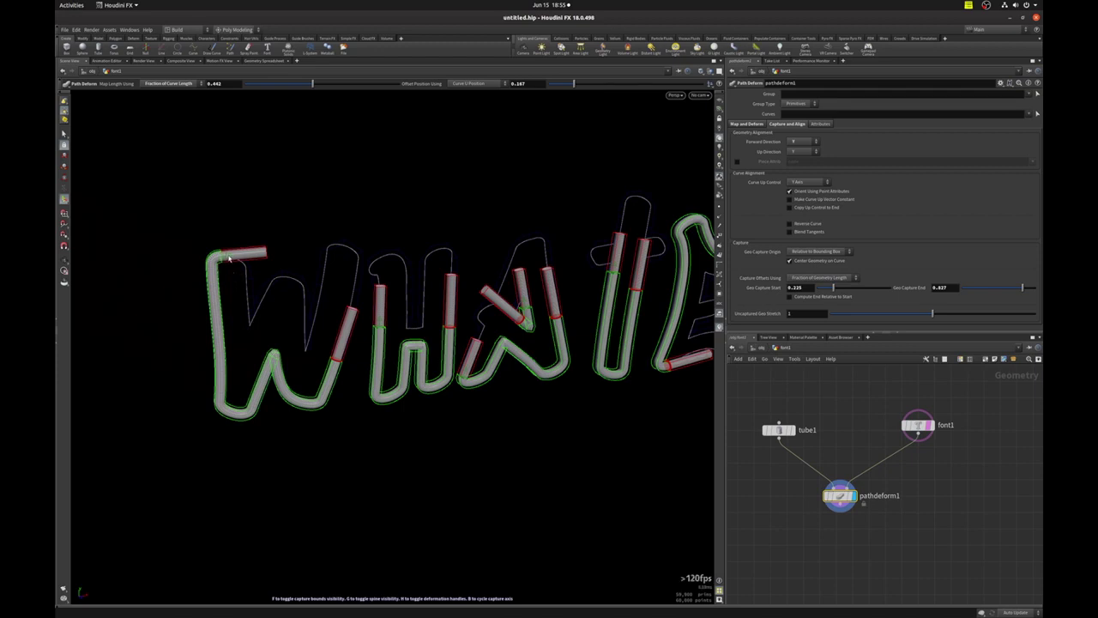
mouse_move(226, 258)
mouse_down()
mouse_move(248, 416)
mouse_move(271, 389)
mouse_move(200, 404)
mouse_move(147, 338)
mouse_move(172, 209)
mouse_move(144, 239)
mouse_up()
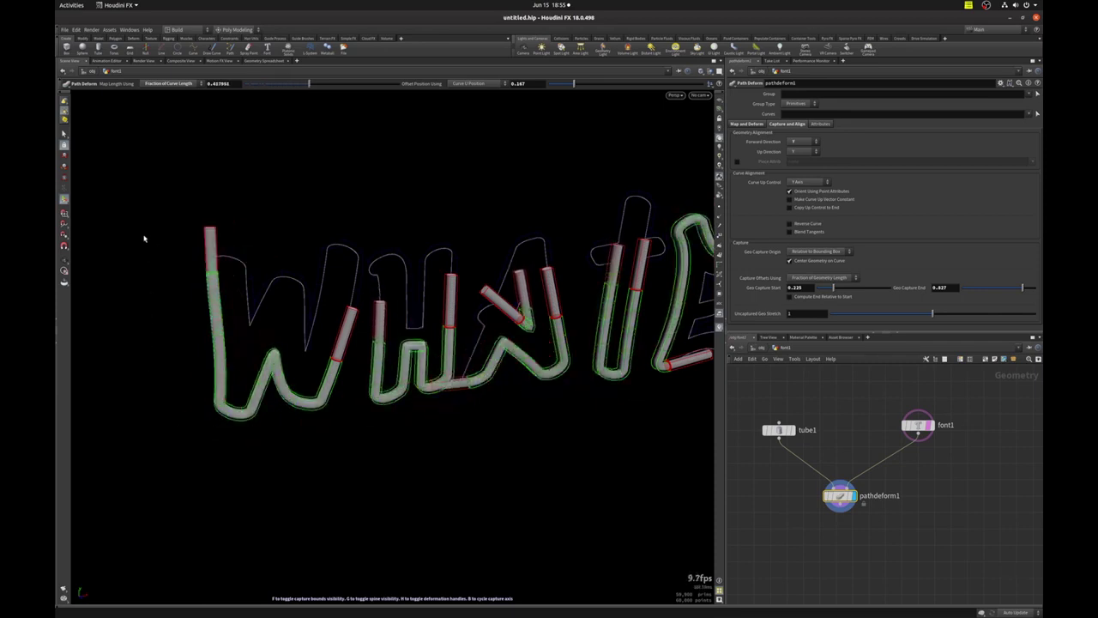
- Slide the tubes to offset position 0.936 and frame the whole WHATEVER word
click(748, 124)
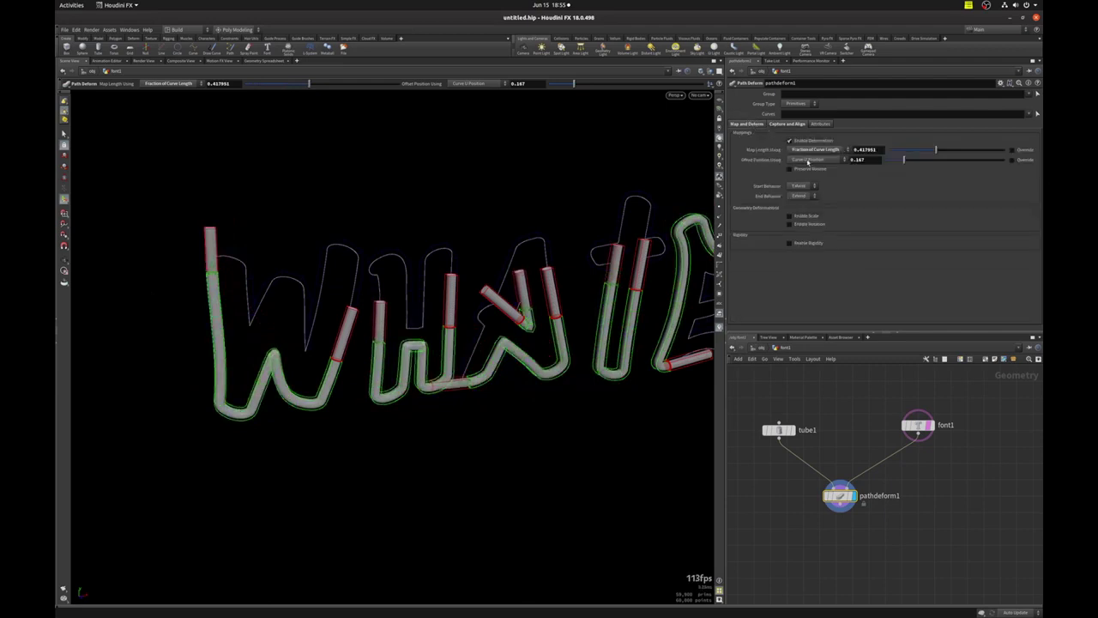
mouse_move(903, 161)
mouse_down()
mouse_move(946, 166)
mouse_move(927, 158)
mouse_up()
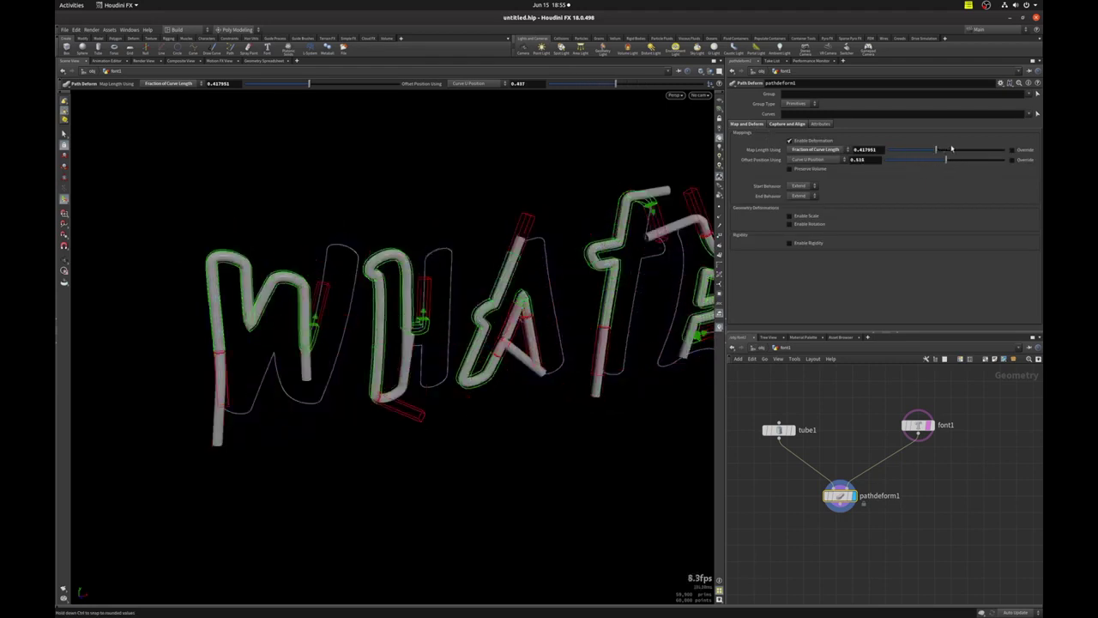
mouse_move(927, 158)
mouse_down()
mouse_move(978, 134)
mouse_move(1011, 136)
mouse_up()
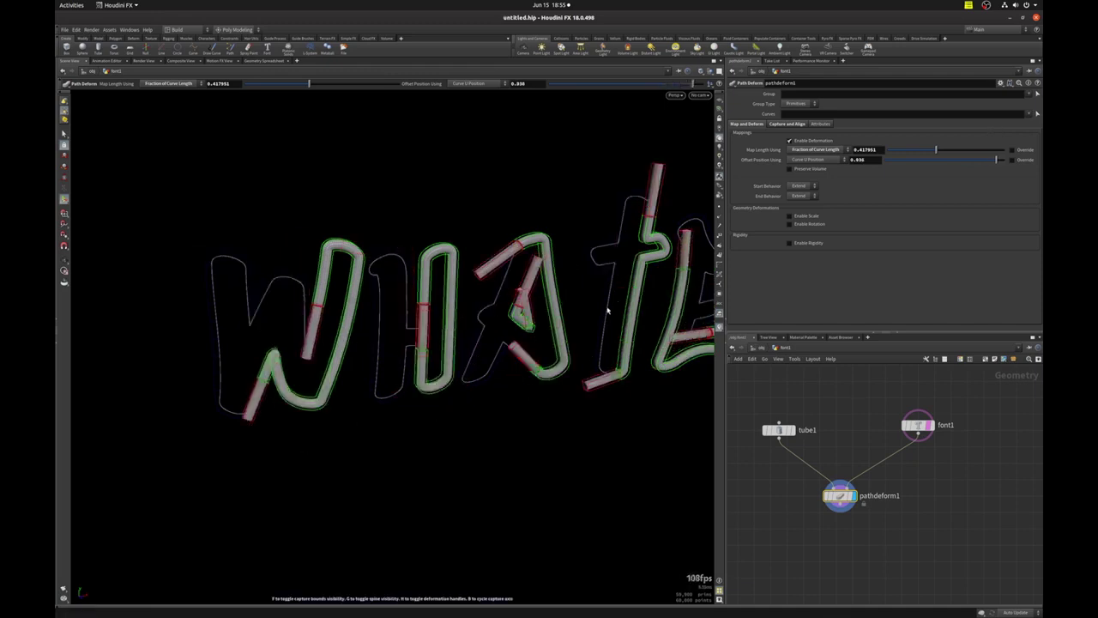
key(Escape)
key(h)
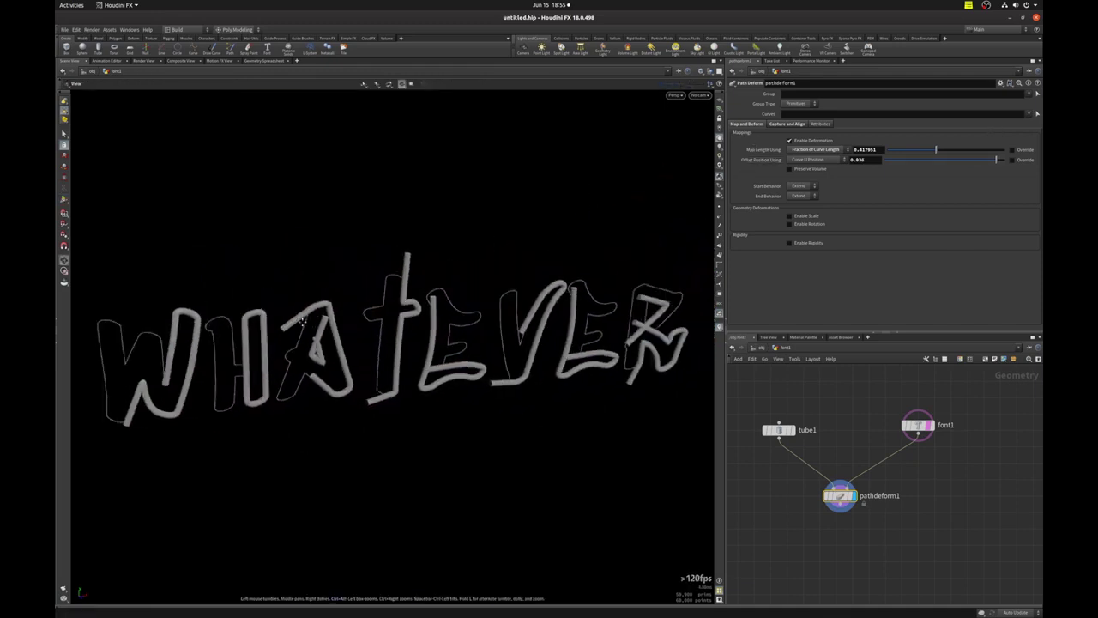
drag(302, 320, 486, 358)
key(Return)
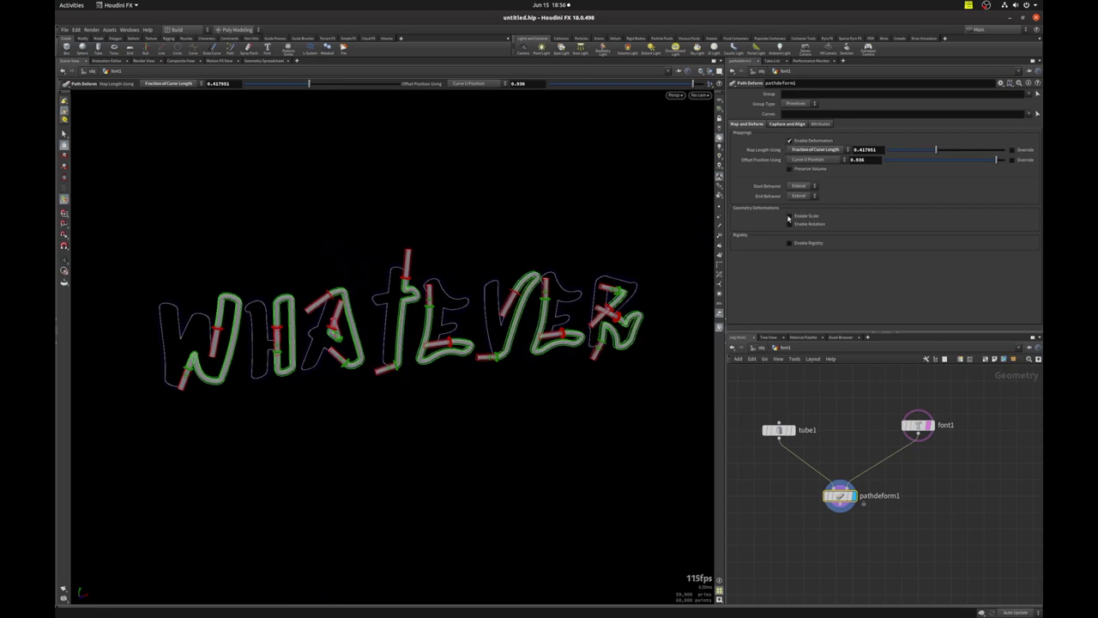
- Enable scaling on pathdeform1 and thin the tubes with a Base Scale Factor of about 0.42
click(789, 217)
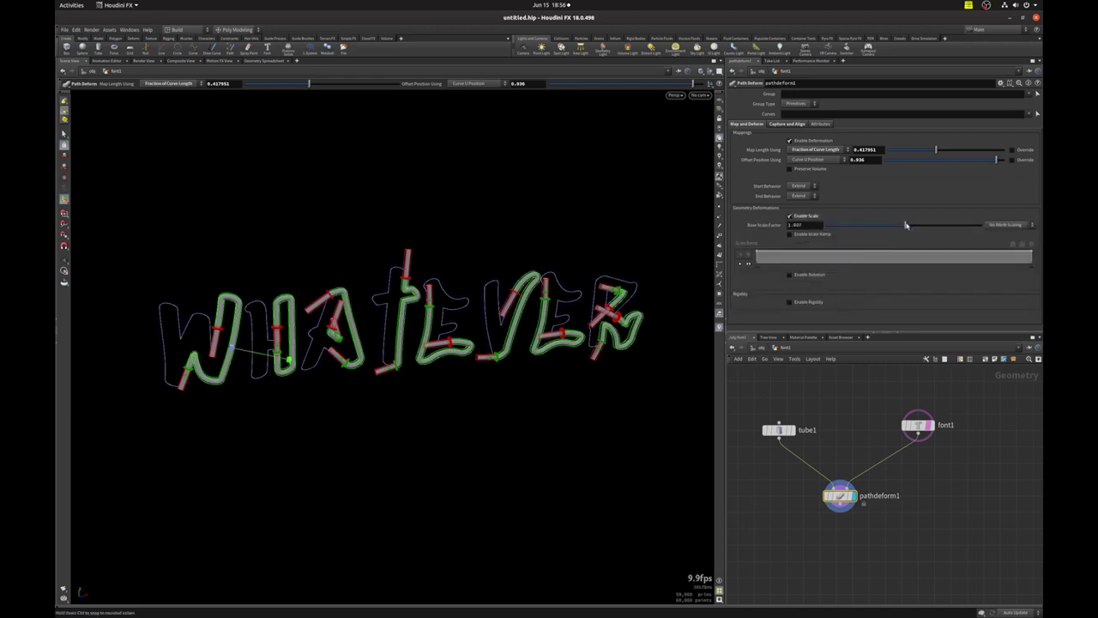
mouse_move(906, 225)
mouse_down()
mouse_move(960, 223)
mouse_move(954, 211)
mouse_up()
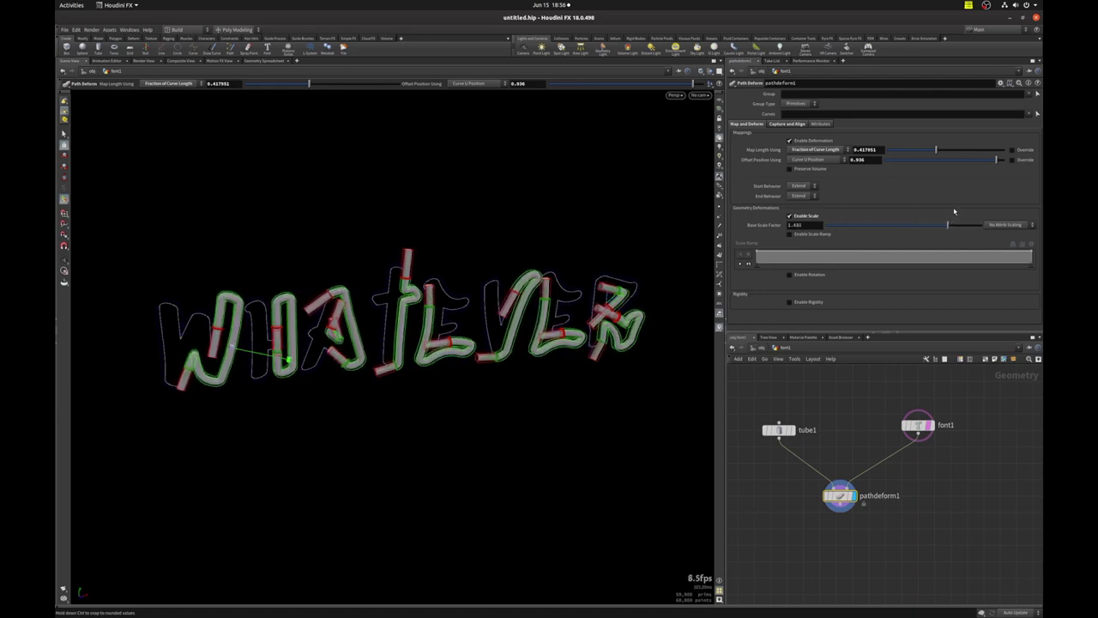
drag(948, 224, 929, 225)
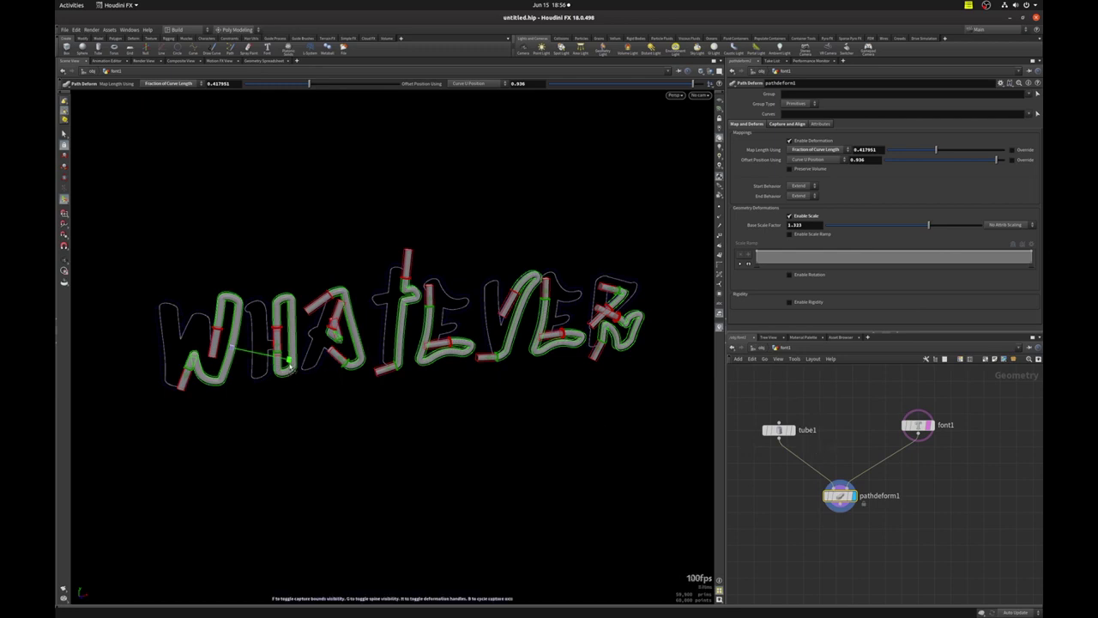
mouse_move(288, 364)
mouse_down()
mouse_move(263, 363)
mouse_move(275, 359)
mouse_move(249, 399)
mouse_up()
key(Escape)
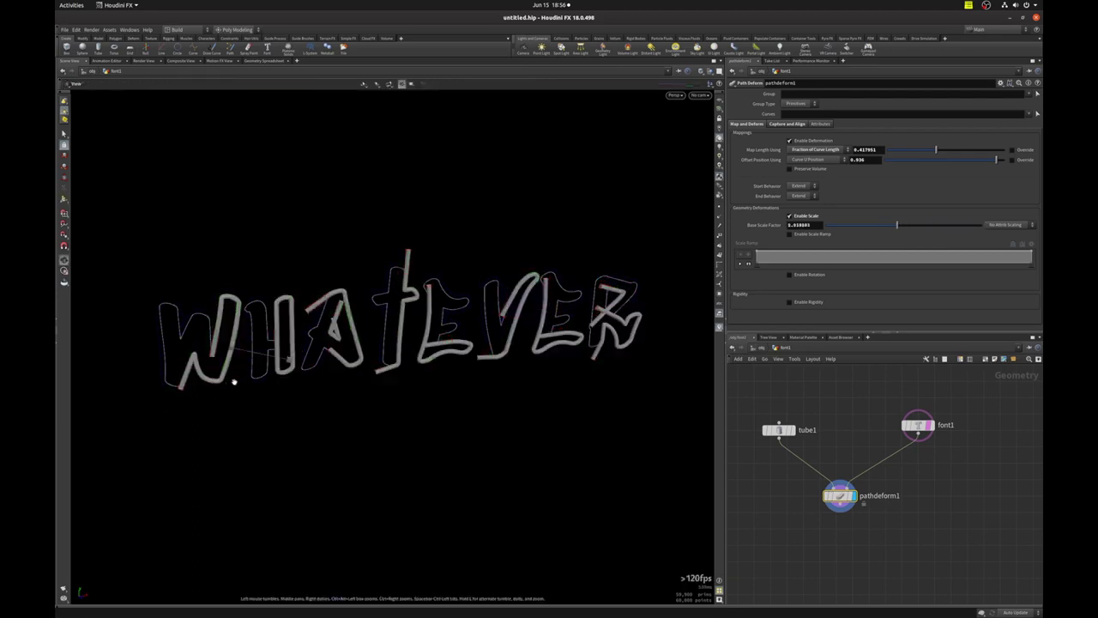
mouse_move(310, 441)
mouse_down()
mouse_move(368, 417)
mouse_move(355, 412)
mouse_move(411, 457)
mouse_up()
key(Return)
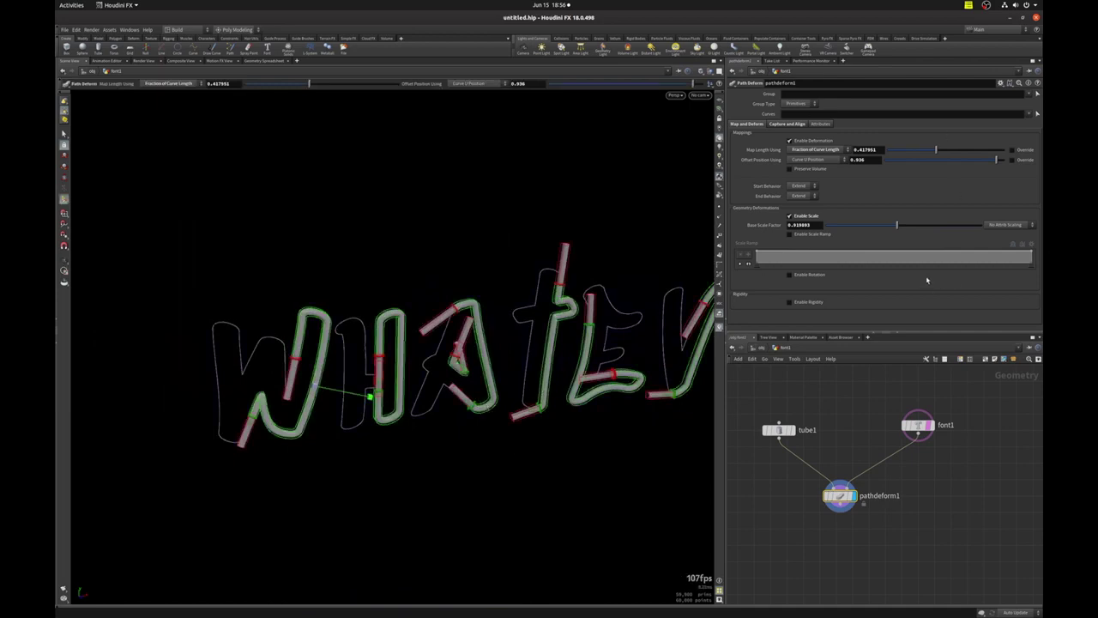
- Enable the scale ramp and apply a stepped preset to it
click(790, 235)
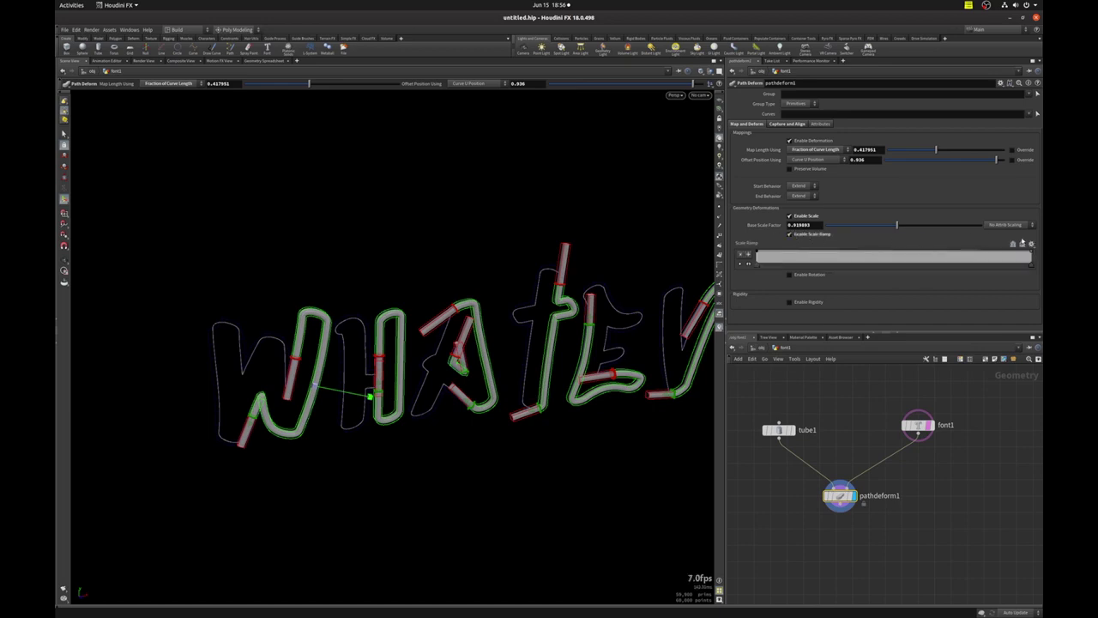
click(1031, 244)
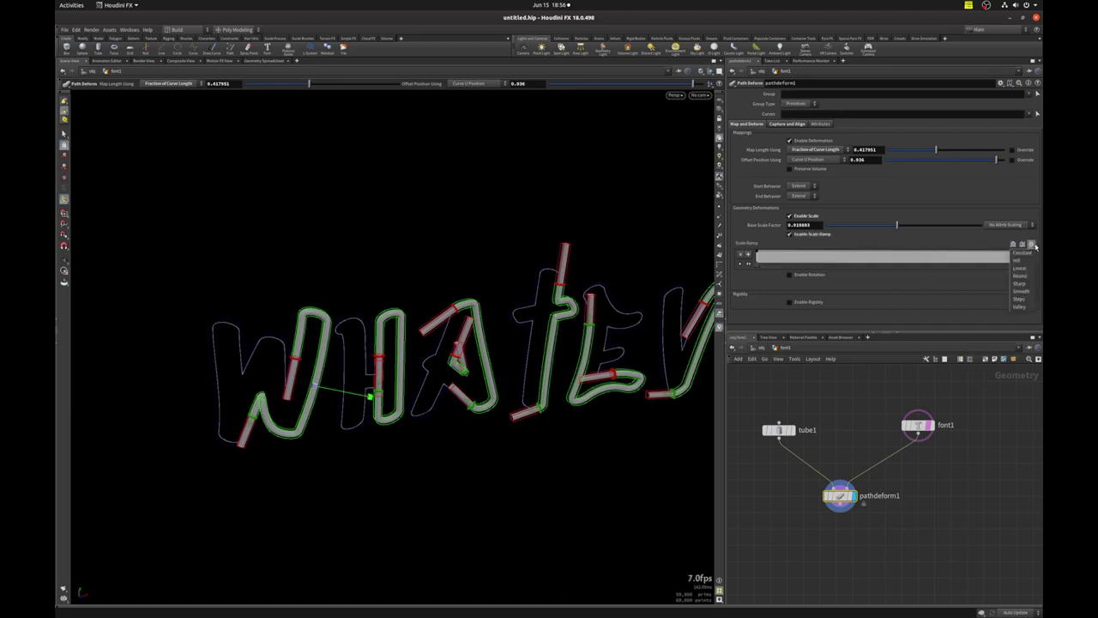
click(1021, 306)
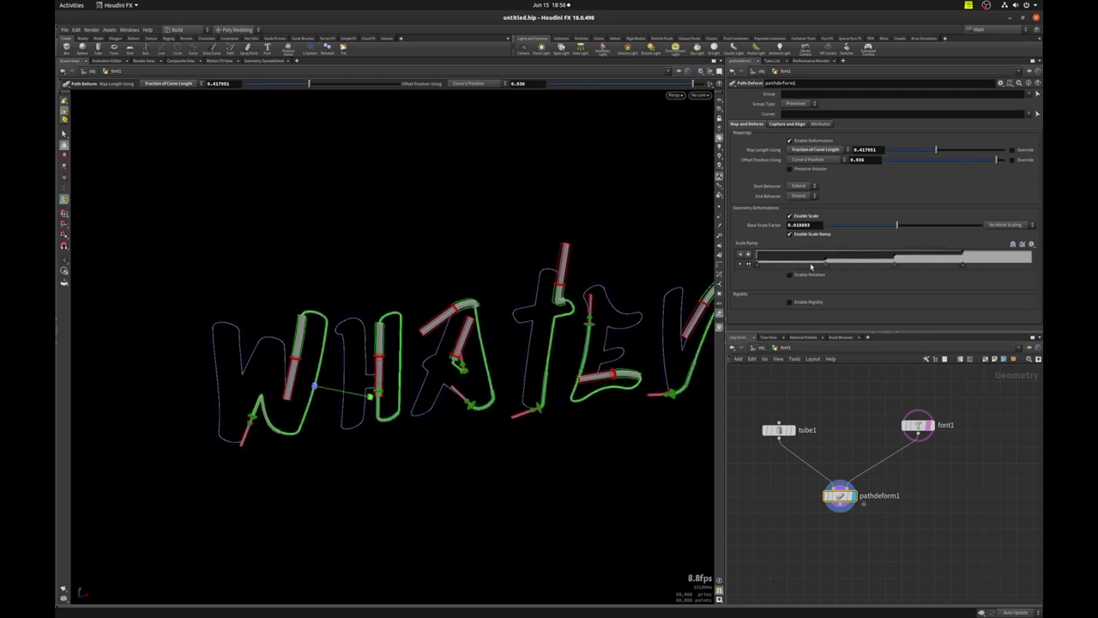
- Inspect the stepped tubes and set the viewport Color Scheme to Grey
key(Escape)
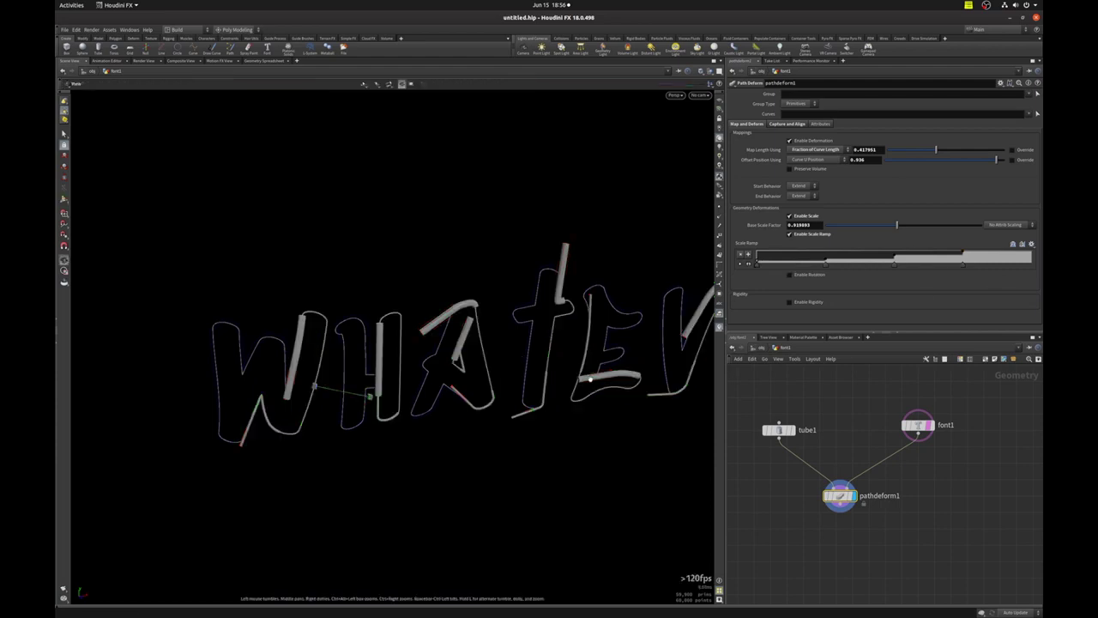
drag(566, 356, 515, 352)
key(Return)
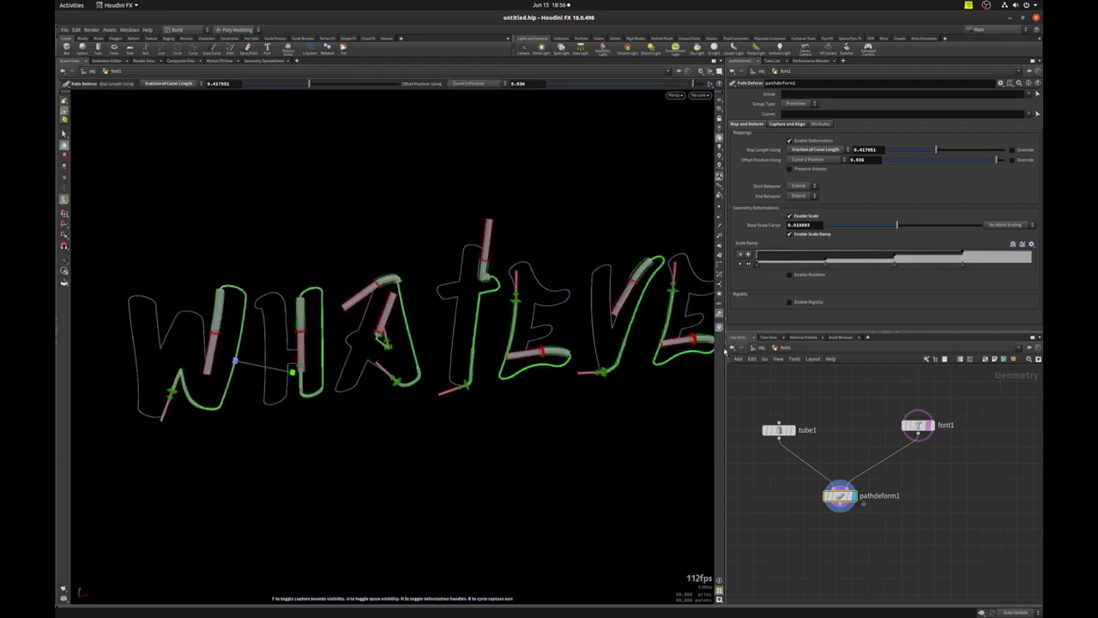
key(d)
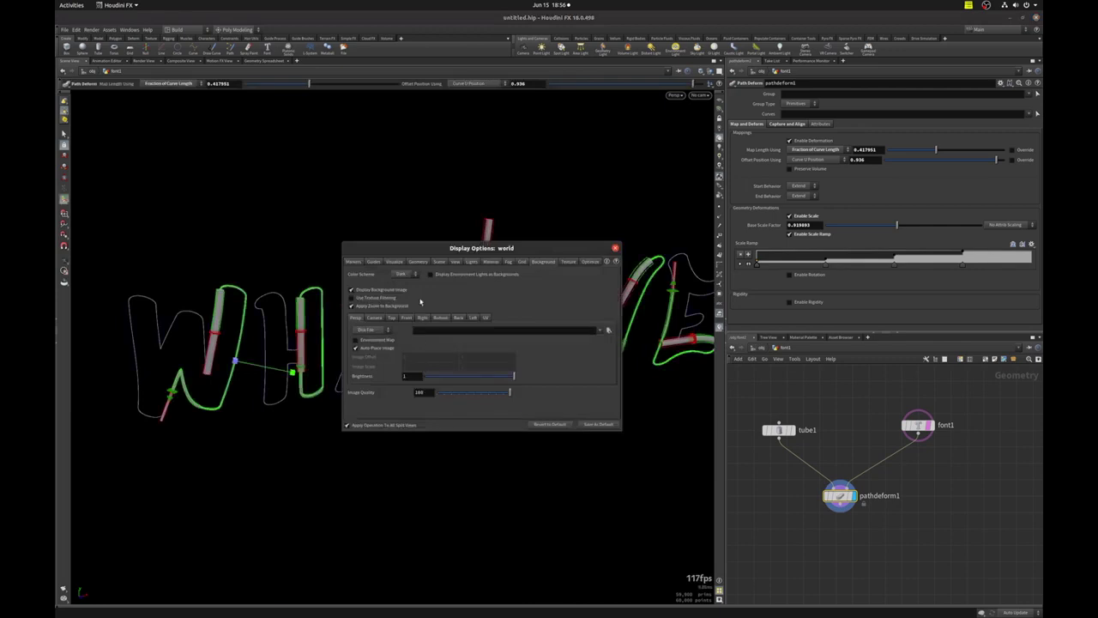
click(403, 274)
- Confirm the Grey color scheme, close Display Options, and orbit closer to the letters
click(401, 295)
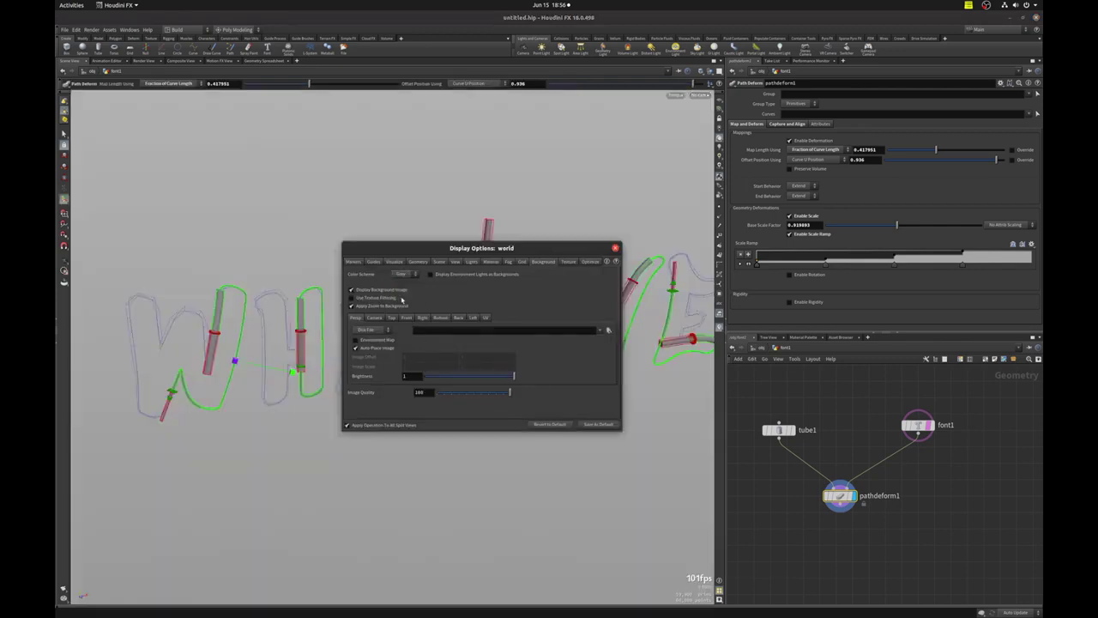
key(Escape)
alt+drag(401, 300, 420, 261)
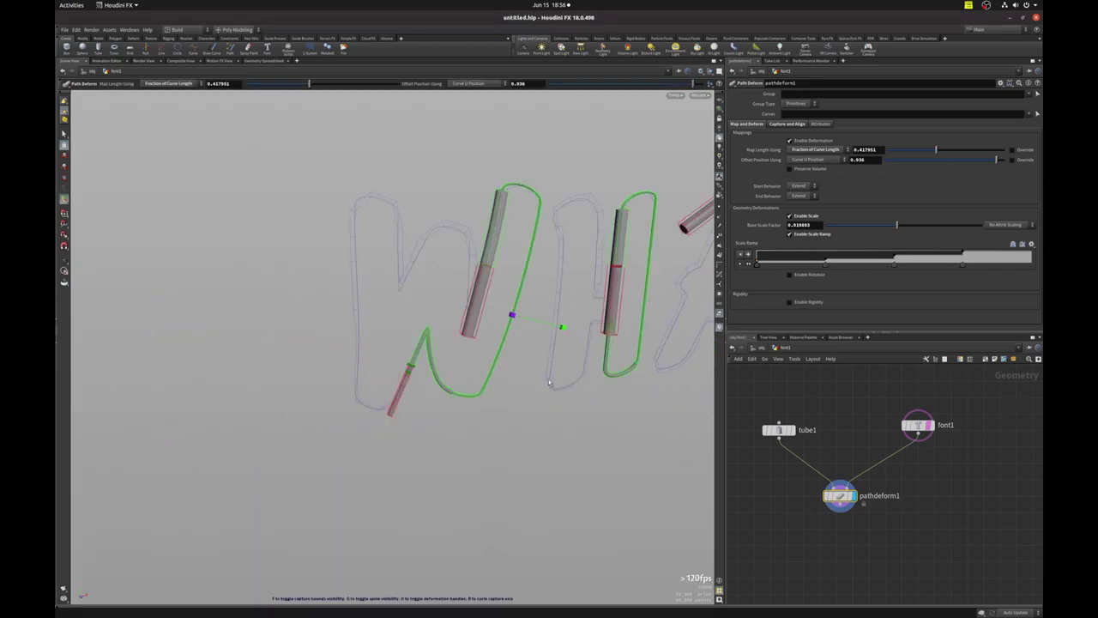
key(Escape)
drag(549, 383, 485, 286)
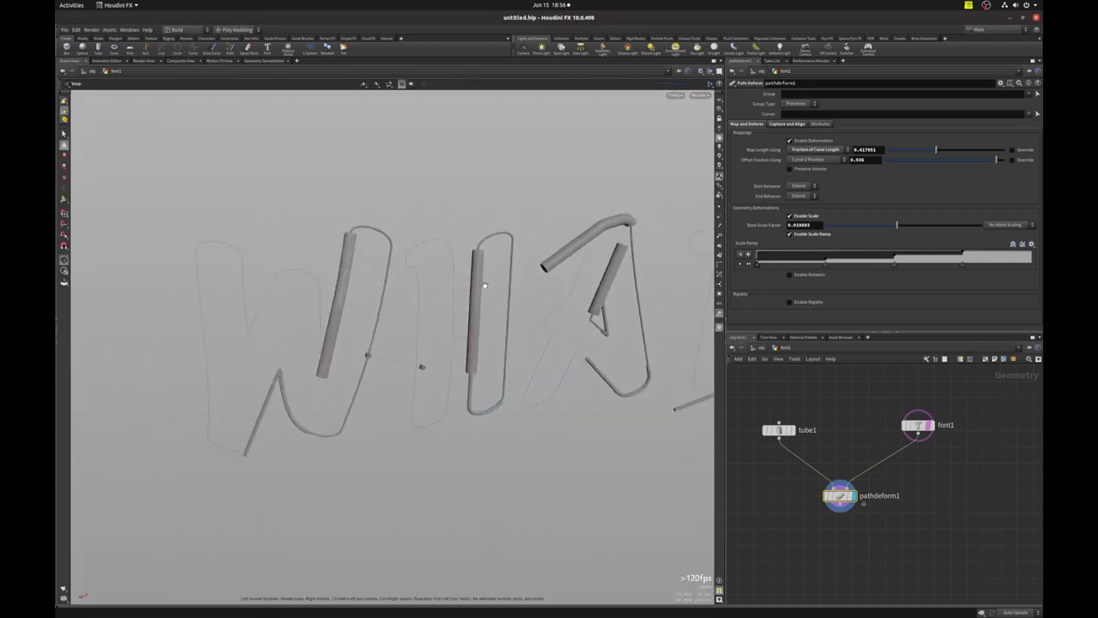
key(Return)
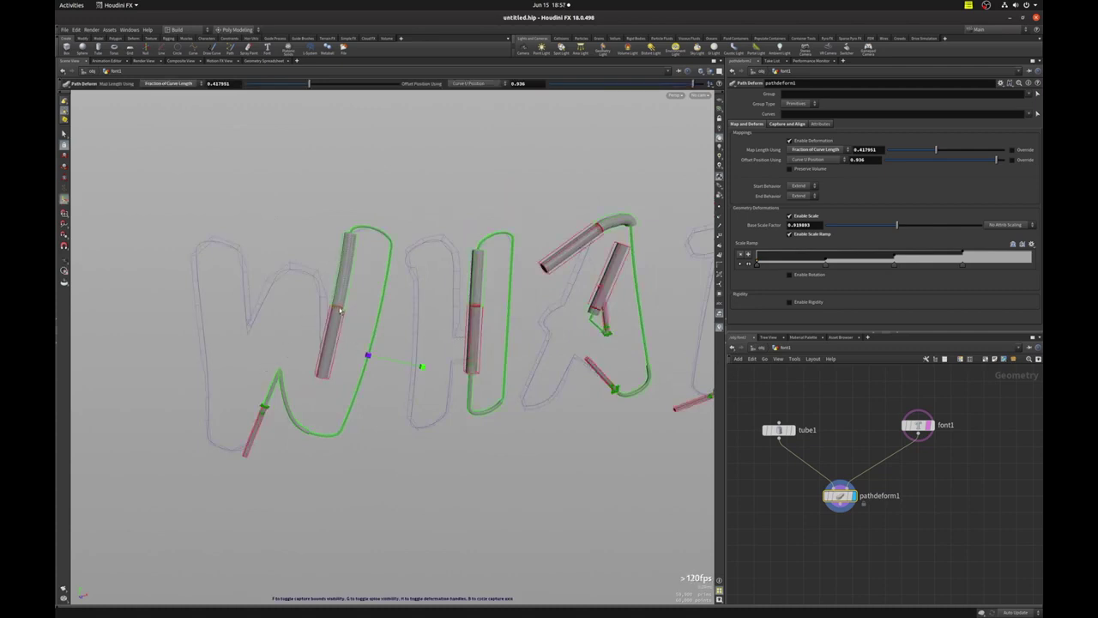
- Slide the tubes back to an Offset Position of about 0.05 along each outline
drag(340, 310, 269, 333)
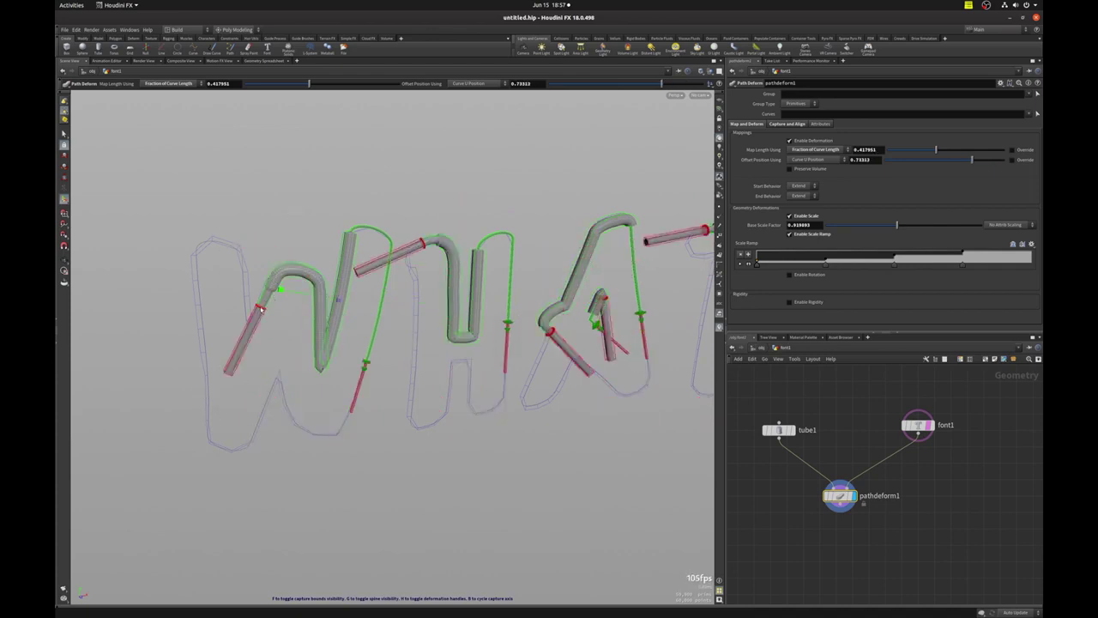
drag(209, 286, 206, 368)
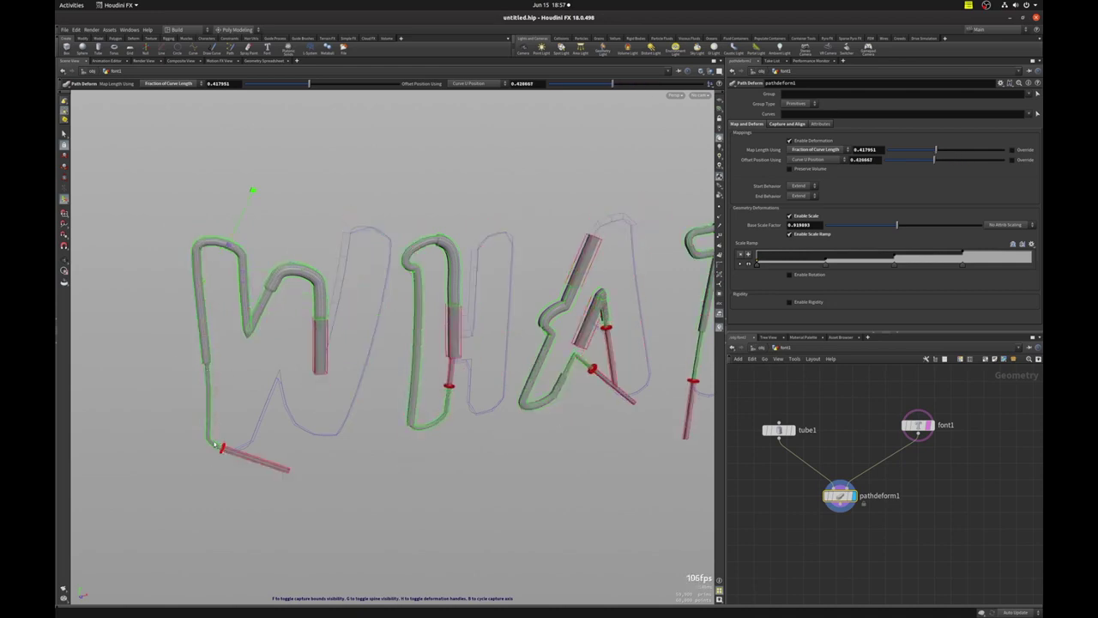
mouse_move(214, 444)
mouse_down()
mouse_move(197, 314)
mouse_move(306, 395)
mouse_move(378, 329)
mouse_up()
drag(388, 278, 488, 299)
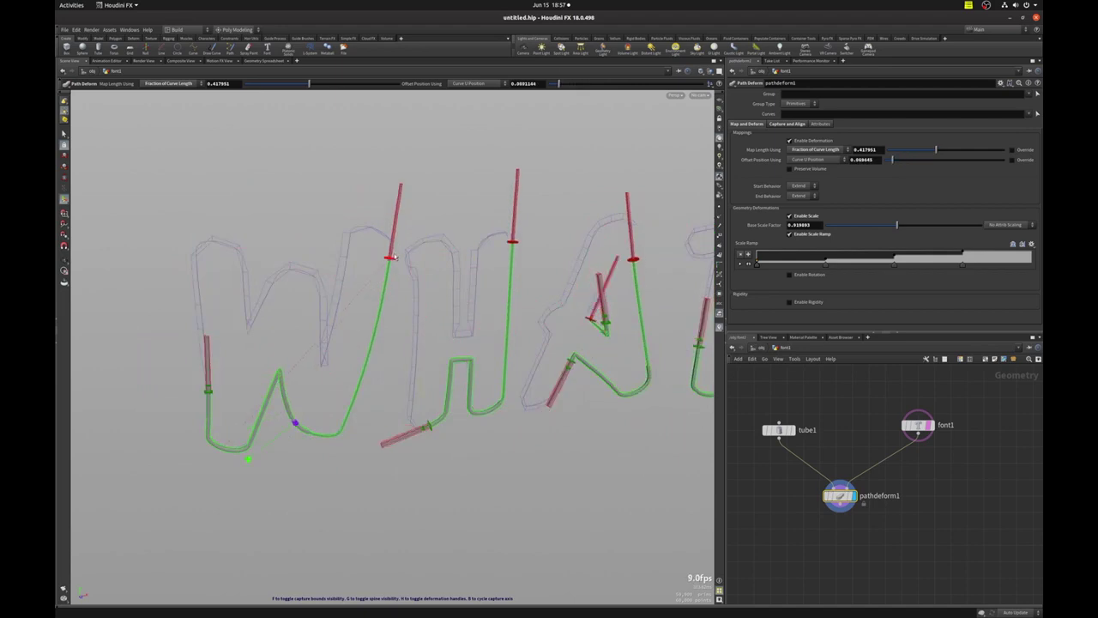
key(Escape)
mouse_move(626, 444)
mouse_down()
mouse_move(466, 471)
mouse_move(490, 437)
mouse_move(412, 372)
mouse_move(435, 382)
mouse_up()
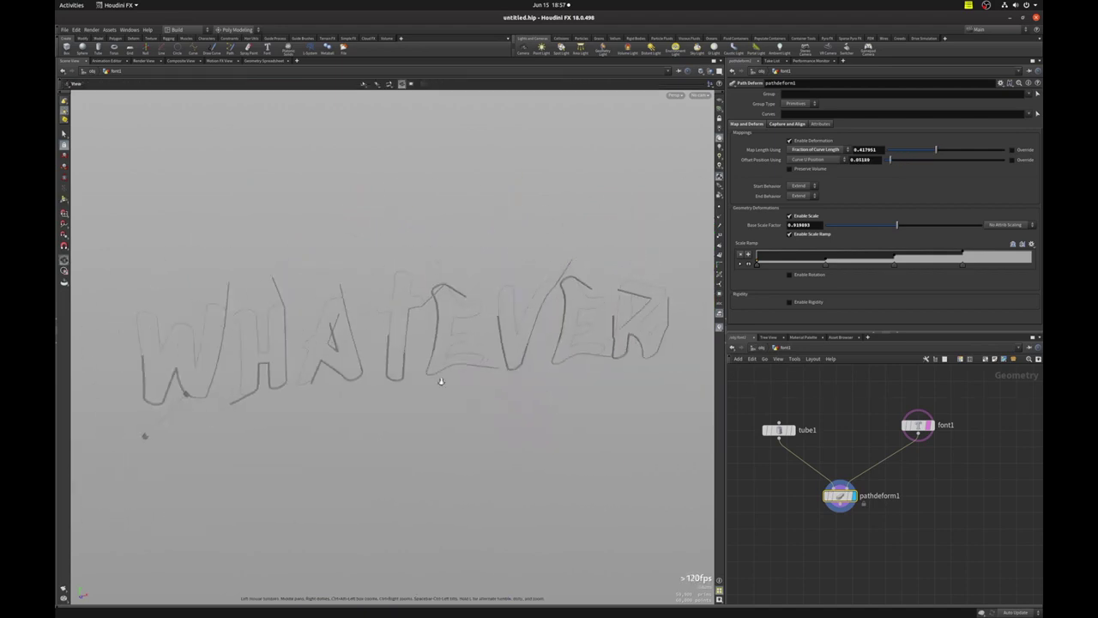
key(Return)
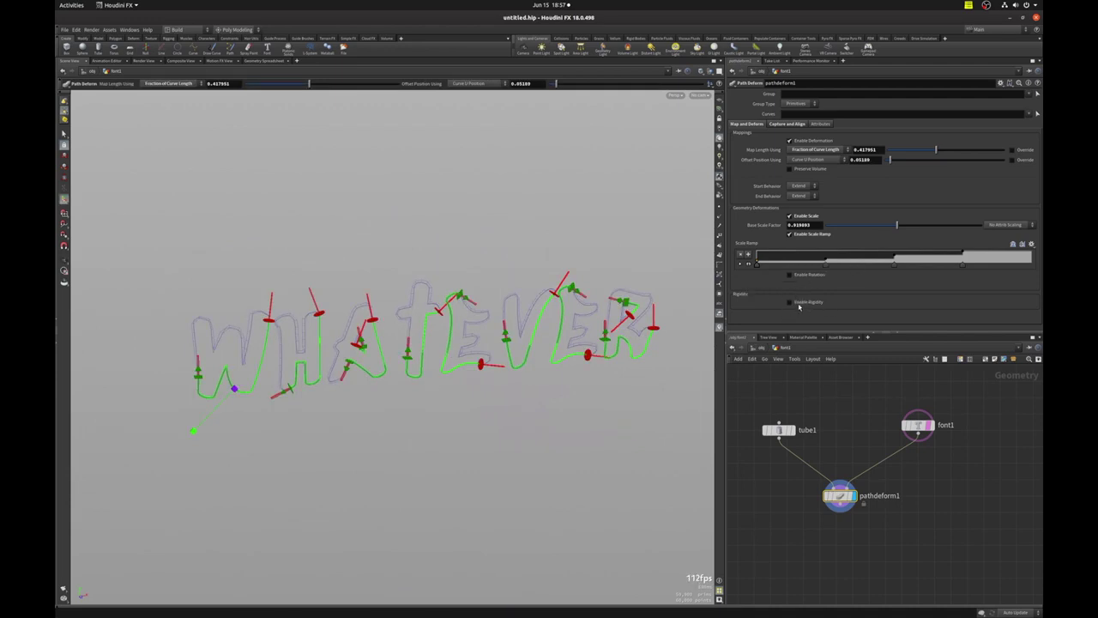
- Turn off Enable Rigidity so the strips bend along every letter outline
click(802, 303)
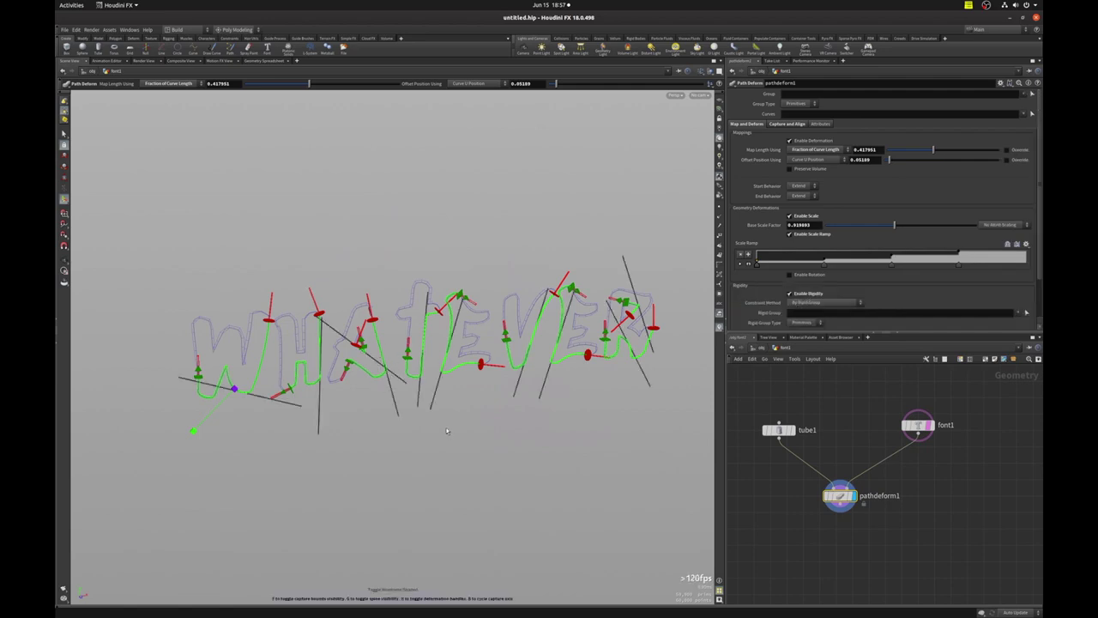
key(s)
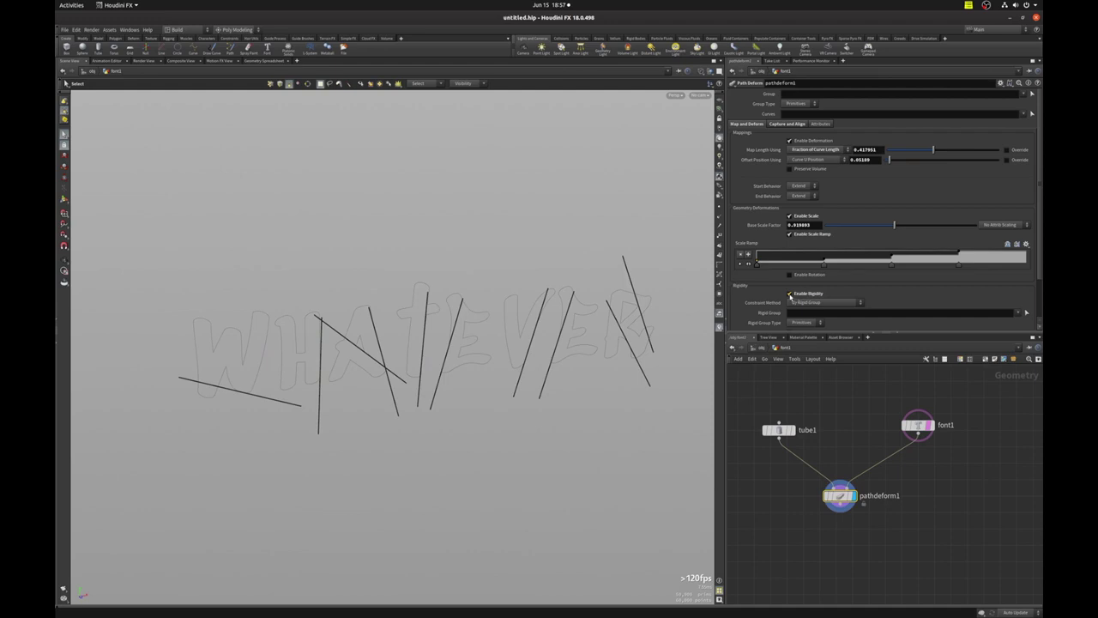
click(790, 293)
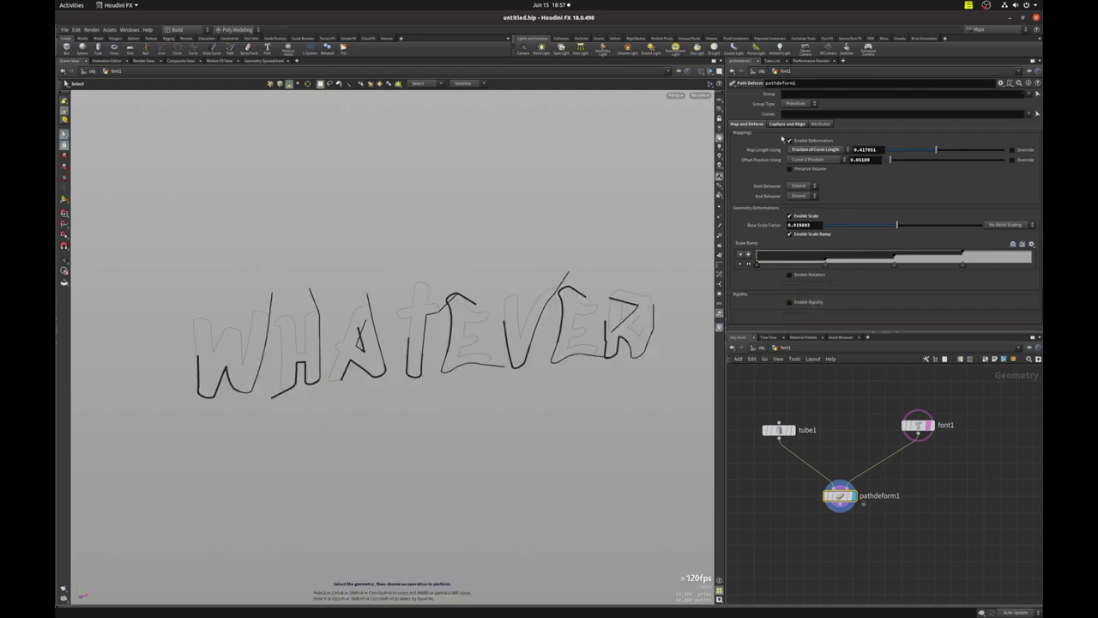
- In Capture and Align, try Reverse Curve and leave it unchecked
click(787, 124)
middle_drag(753, 513, 782, 495)
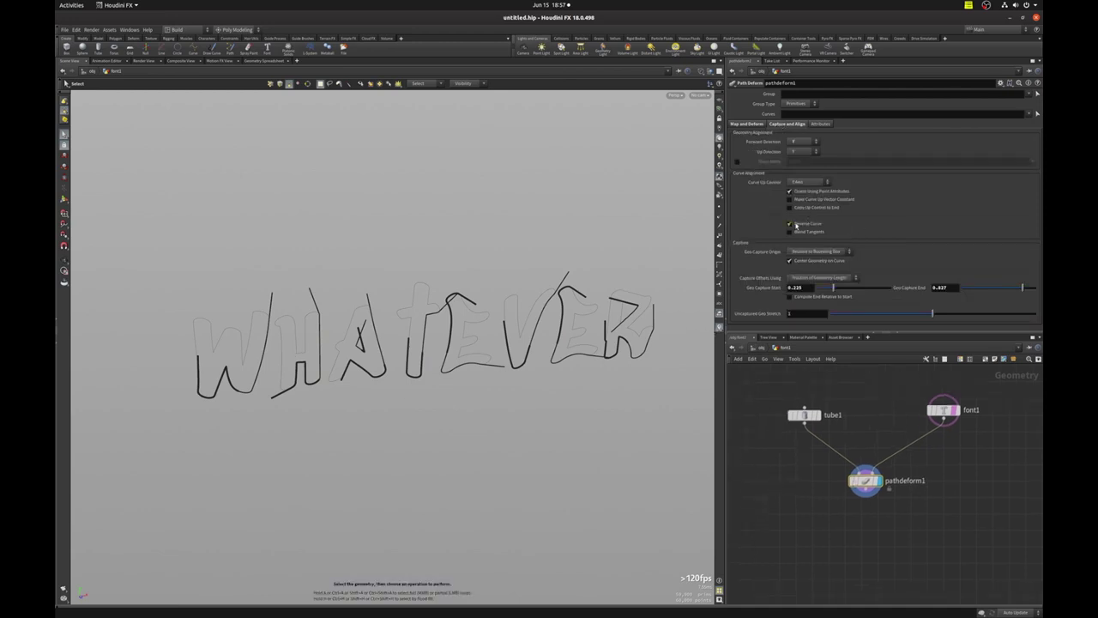
click(795, 224)
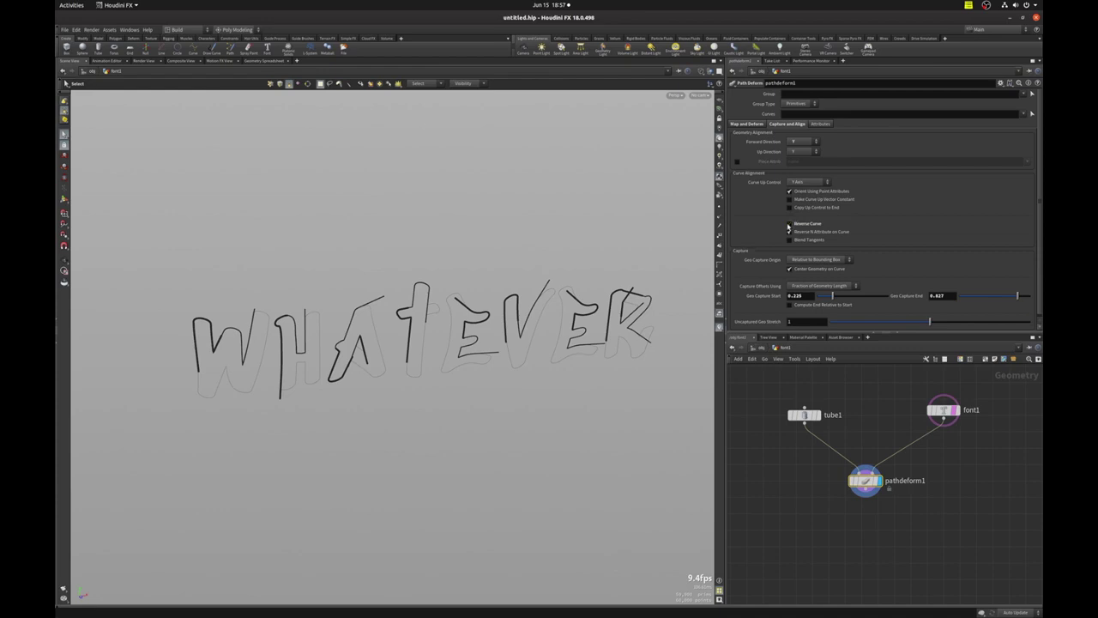
click(788, 228)
- Add a box node beside tube1 with size 0.05, 0.7, 0.05
key(Tab)
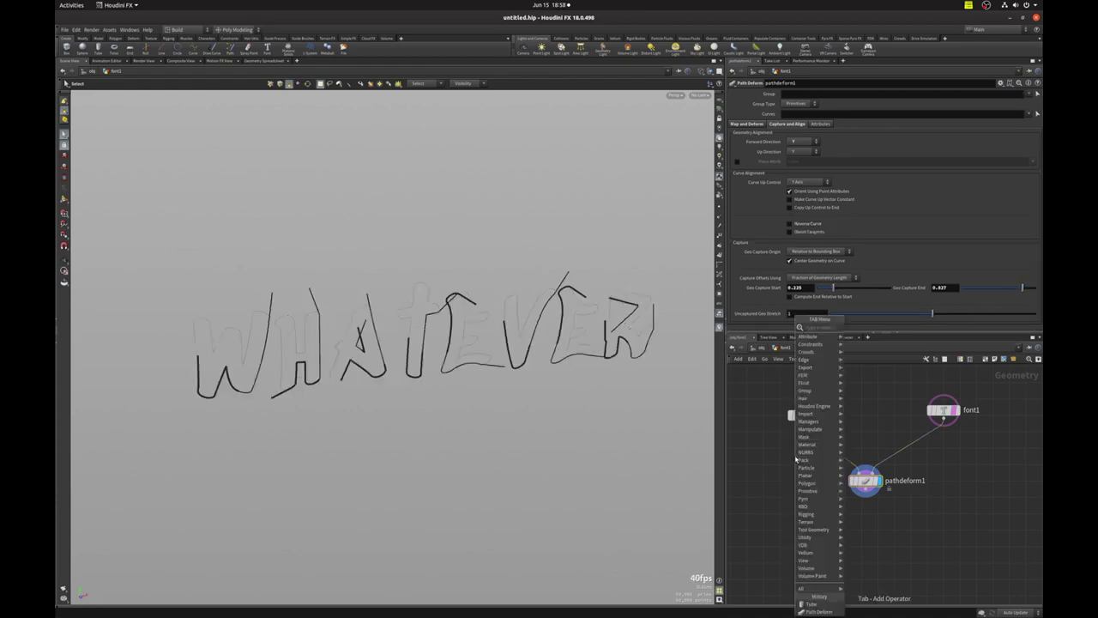
text(cu)
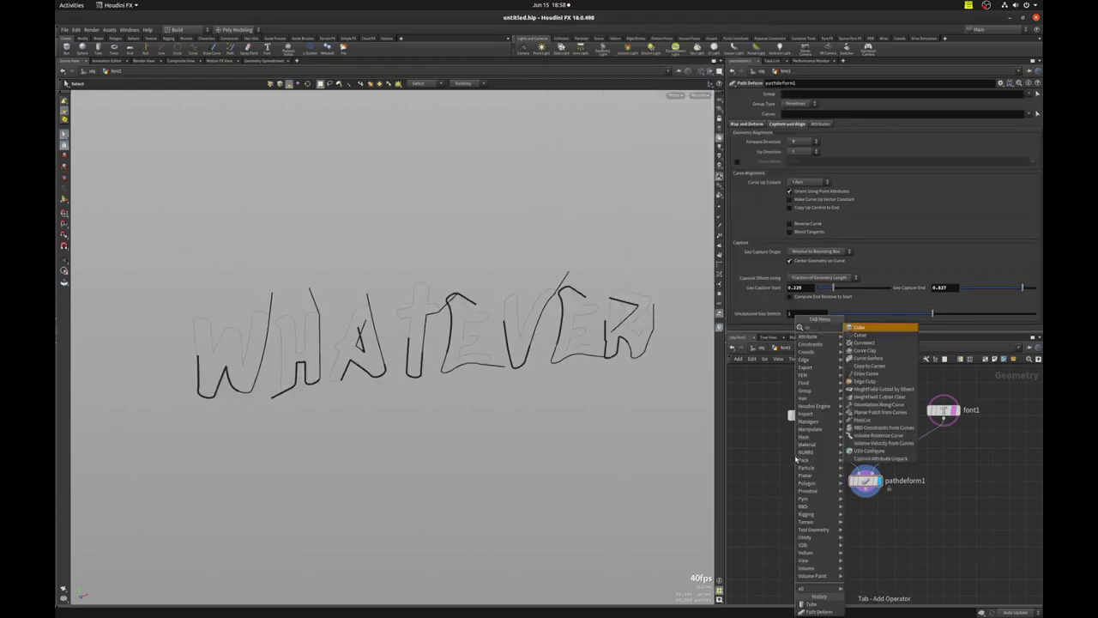
key(Return)
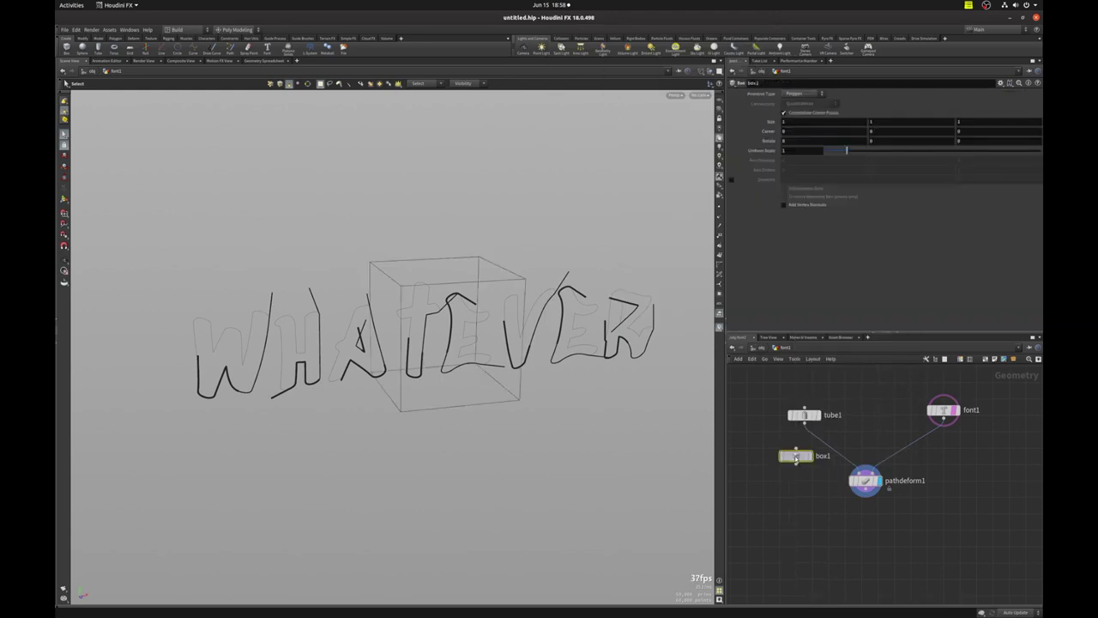
drag(762, 425, 760, 413)
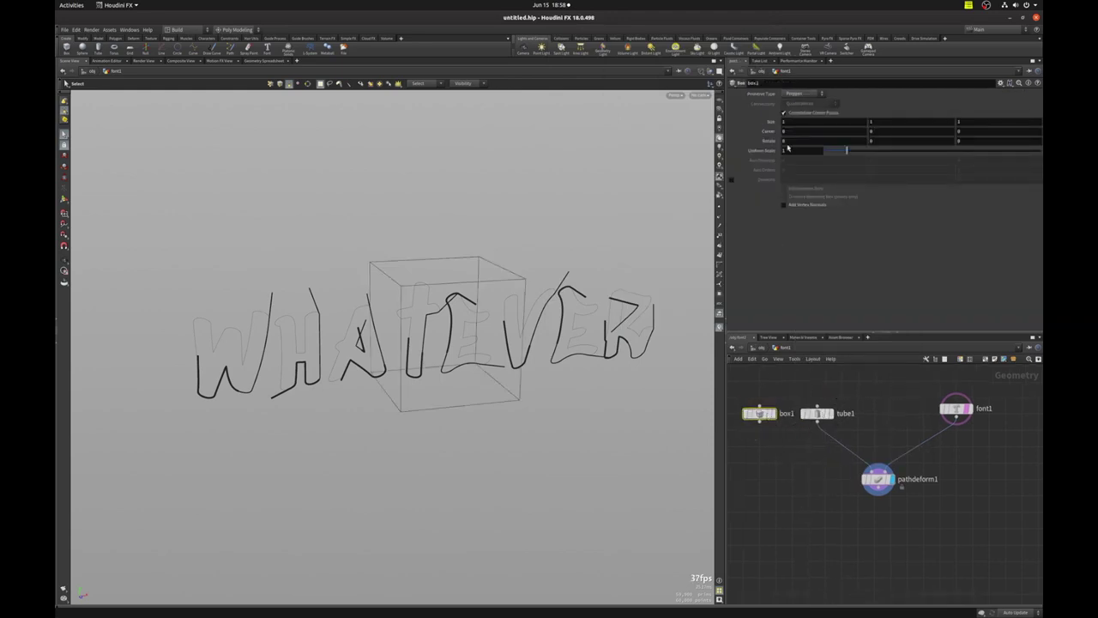
text(0.05)
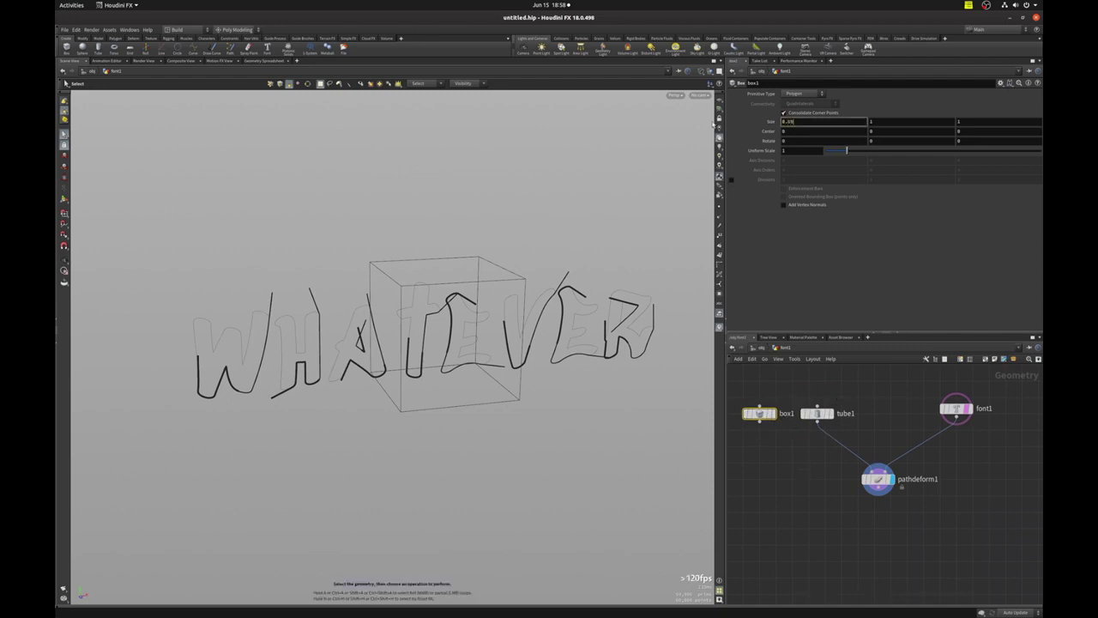
key(Tab)
text(7)
key(Tab)
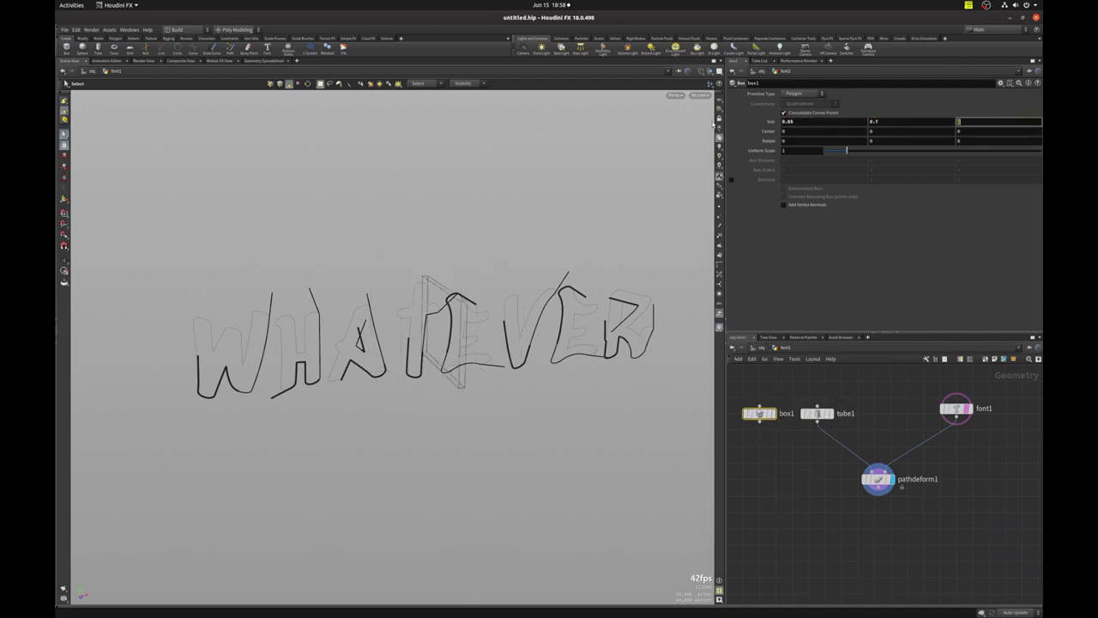
text(0.5)
key(Return)
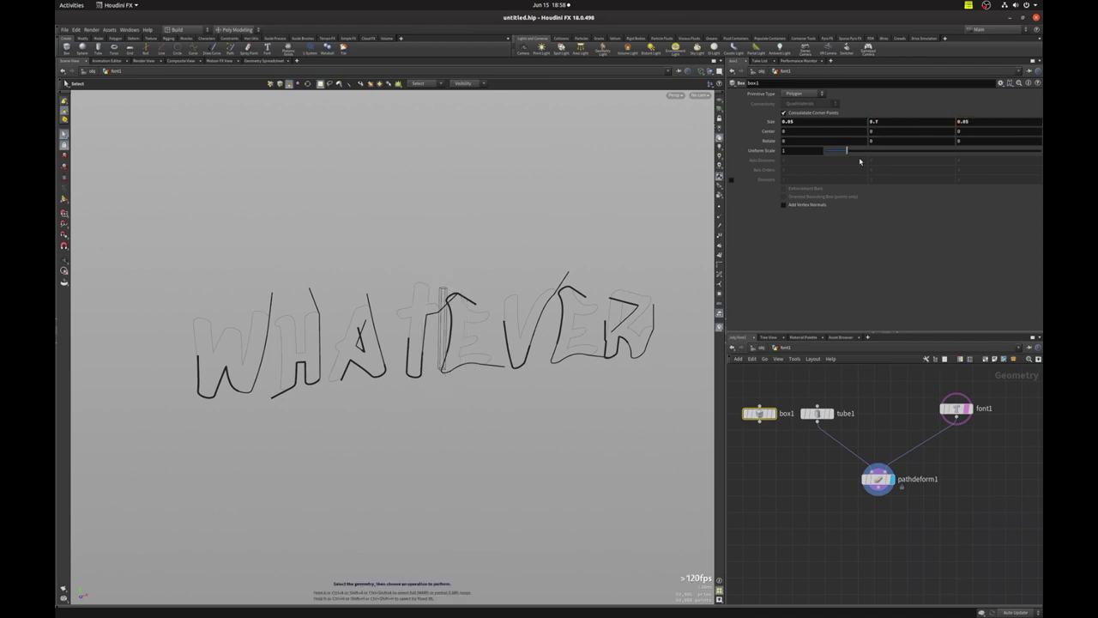
- Make box1 a Polygon Mesh with 800 × 16 divisions and wire it into pathdeform1
click(798, 95)
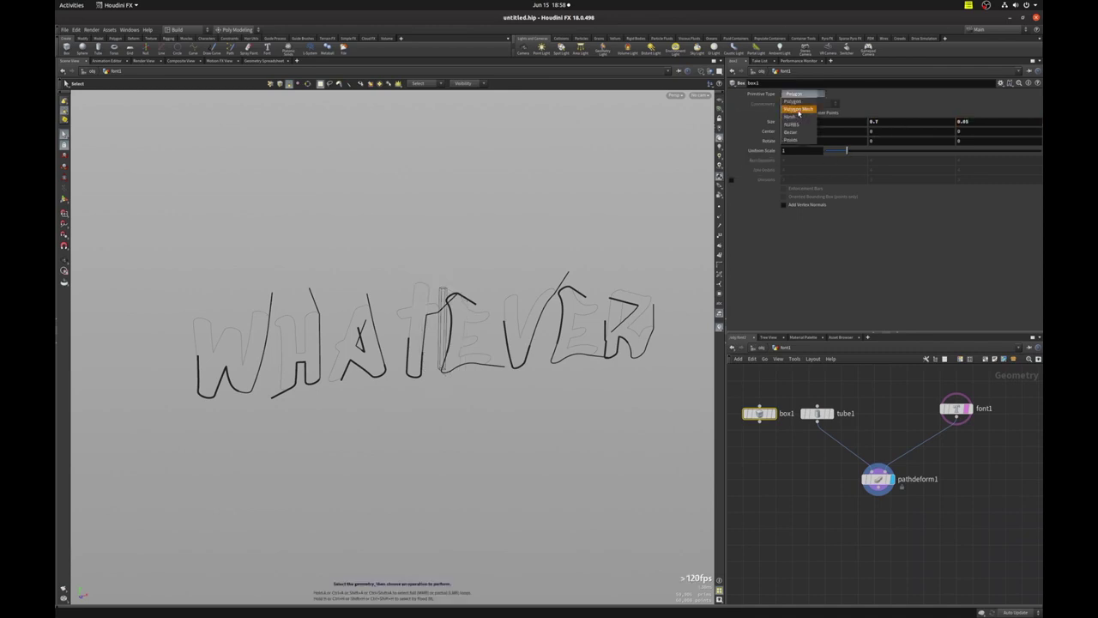
click(796, 108)
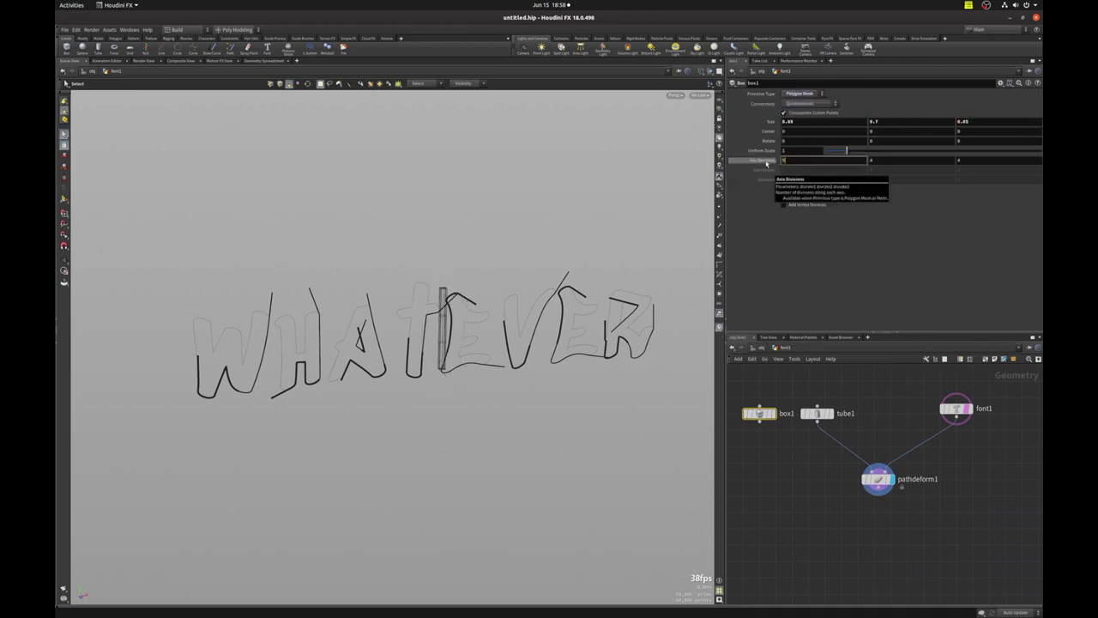
text(800)
key(Tab)
text(16)
key(Return)
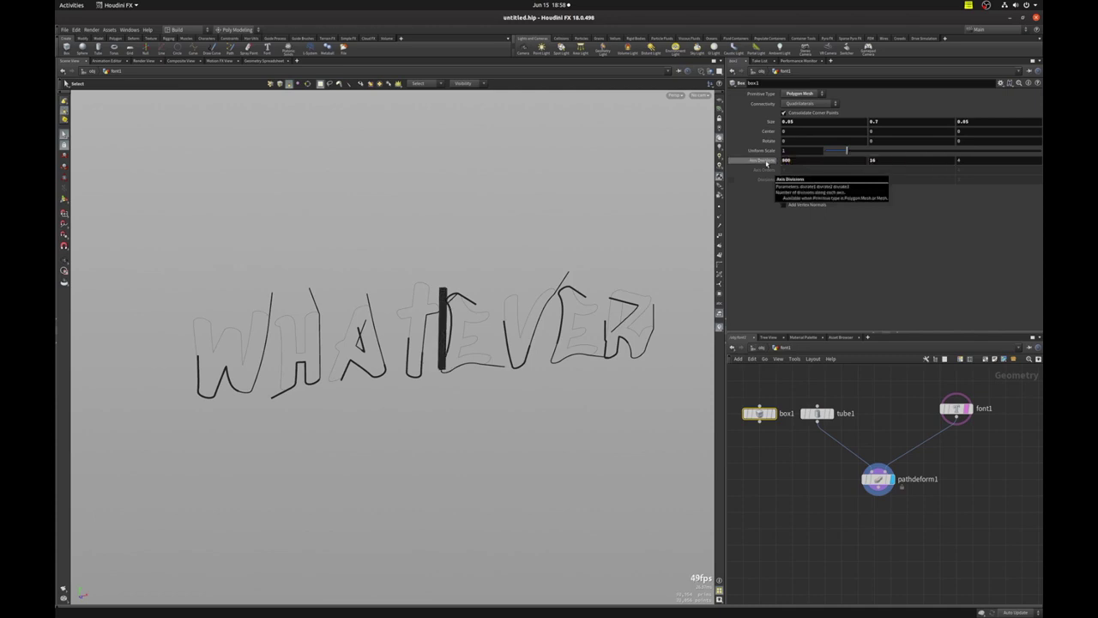
drag(761, 421, 872, 466)
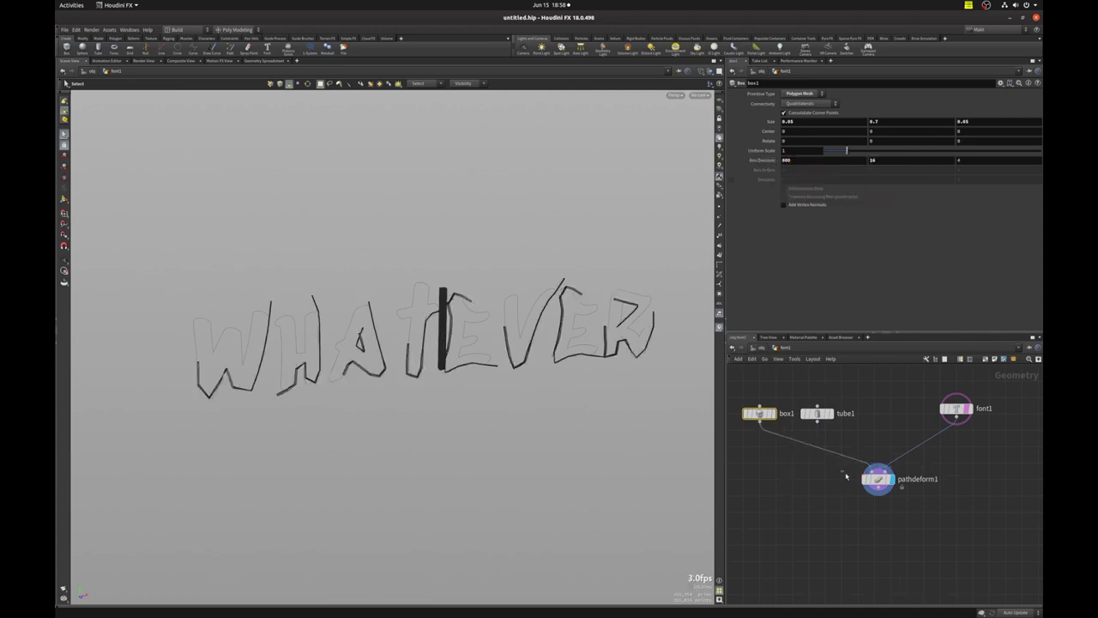
- Set pathdeform1's Forward Direction to X and Up Direction to Z
click(877, 479)
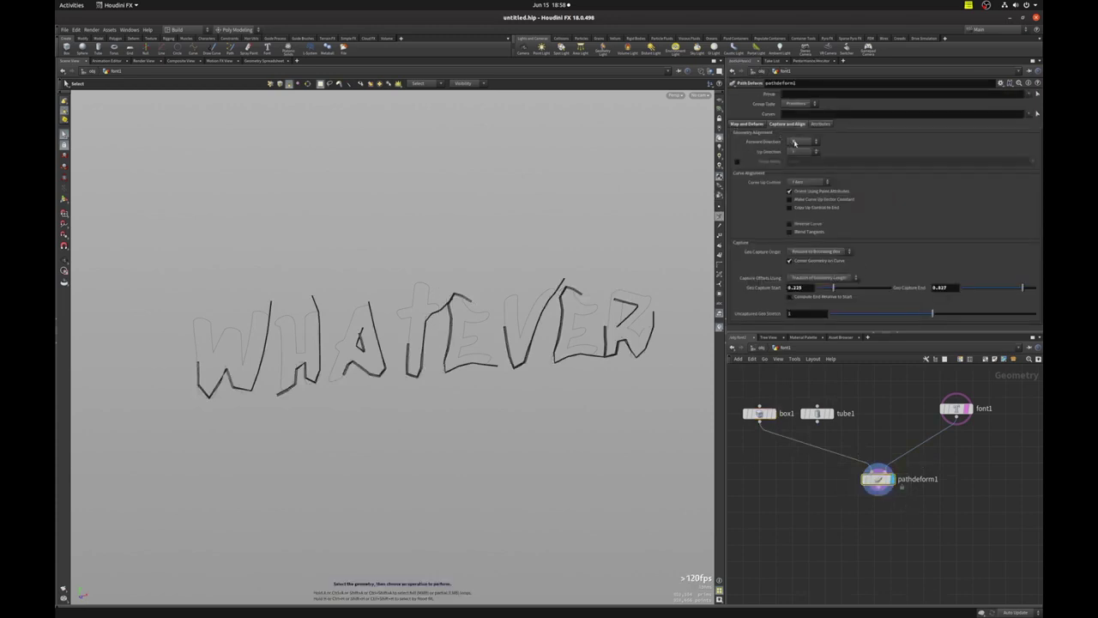
click(794, 142)
click(796, 160)
click(800, 153)
click(795, 174)
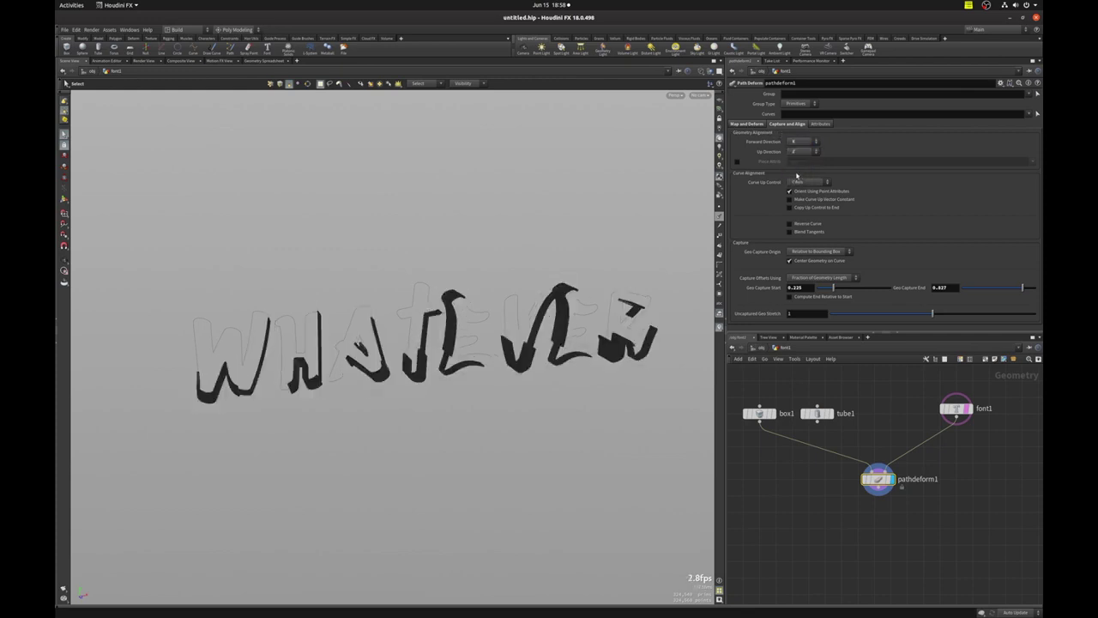
- Turn off the scale ramp under Map and Deform for full-height ribbons
alt+drag(481, 297, 419, 362)
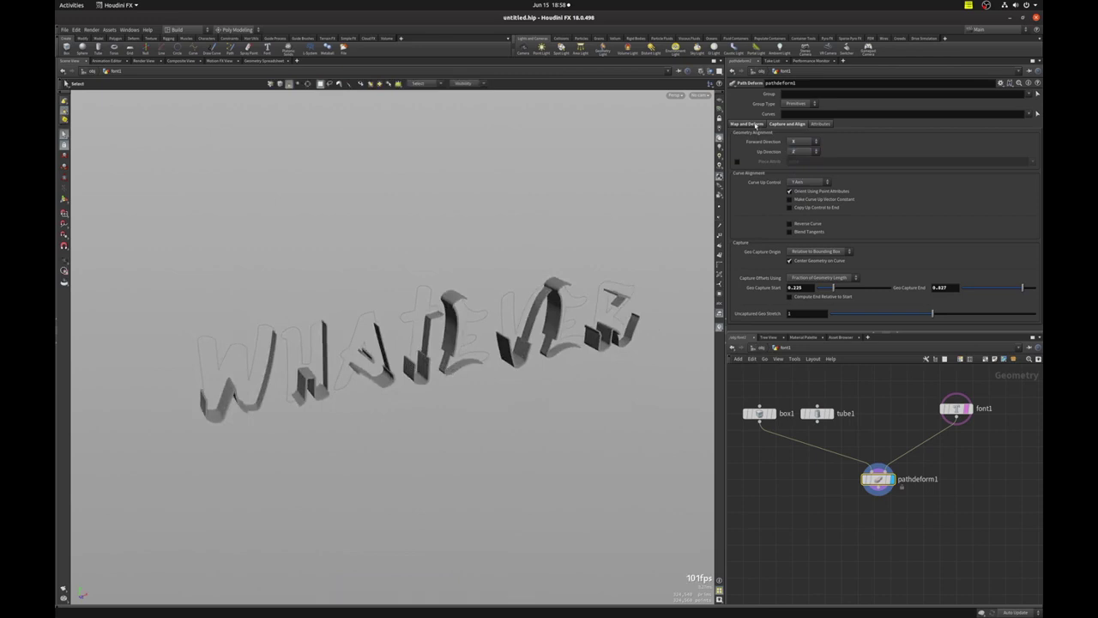
click(747, 124)
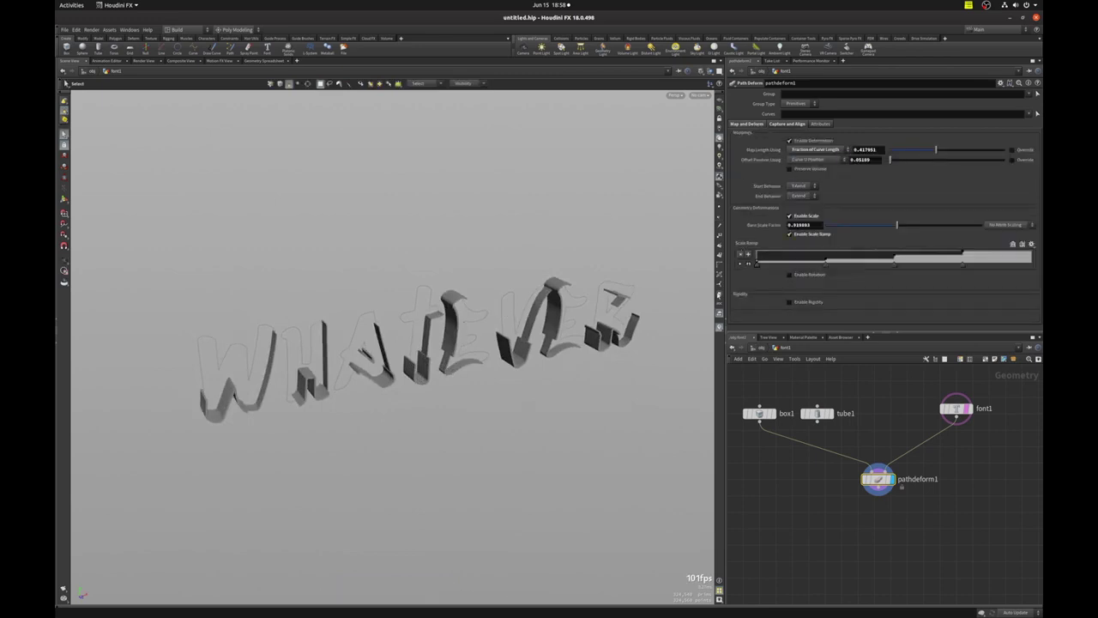
click(790, 233)
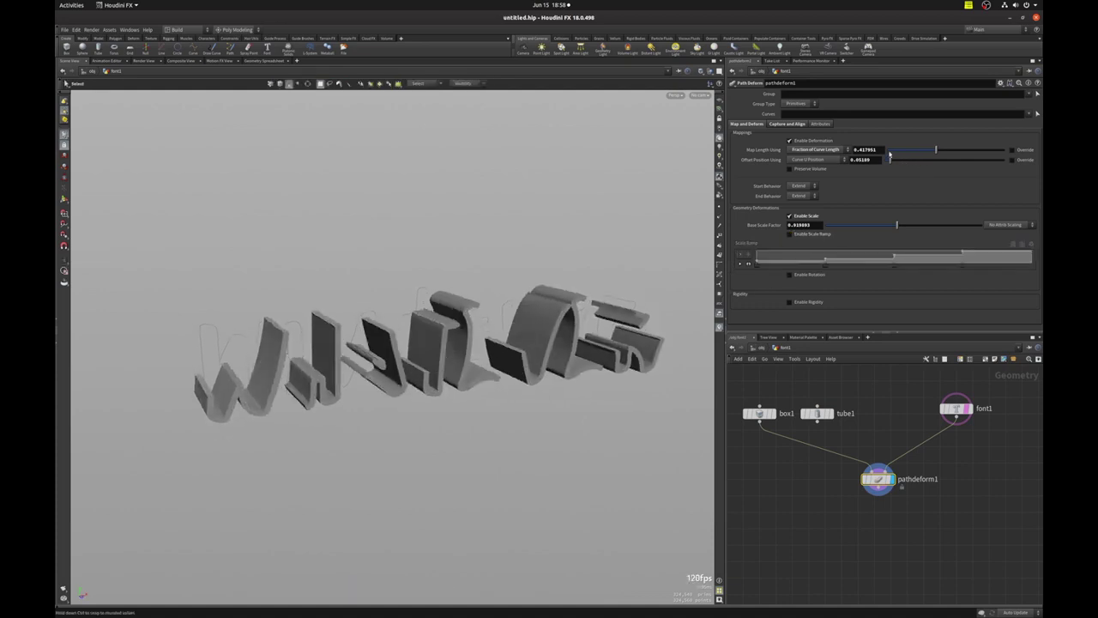
- Set Map Length to 1 and Offset Position to 0
double_click(865, 149)
text(1)
key(Return)
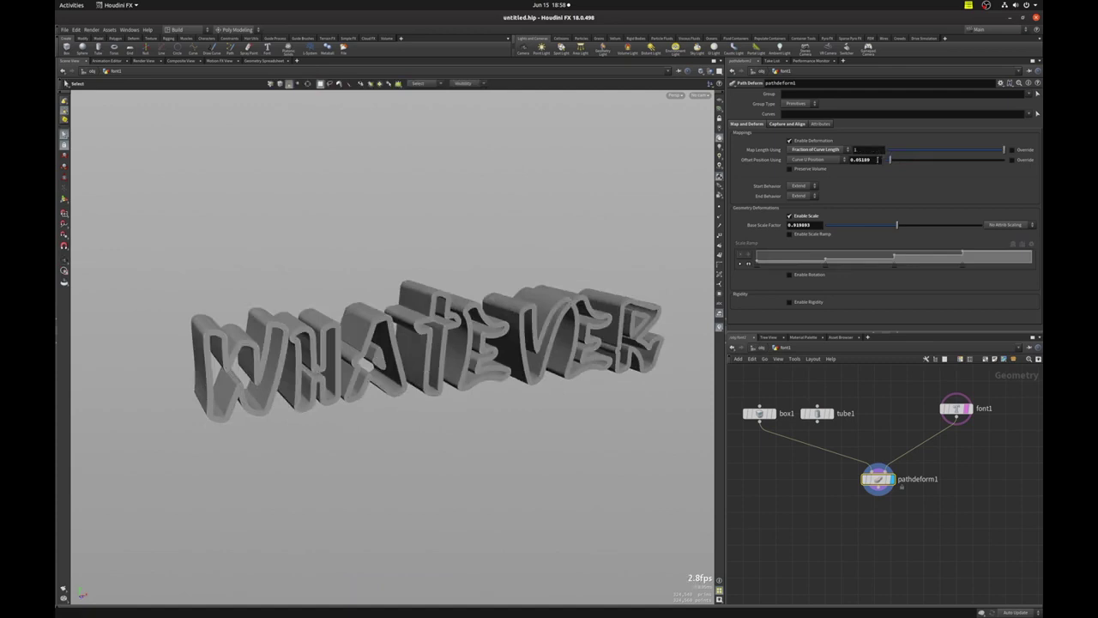
text(0)
key(Return)
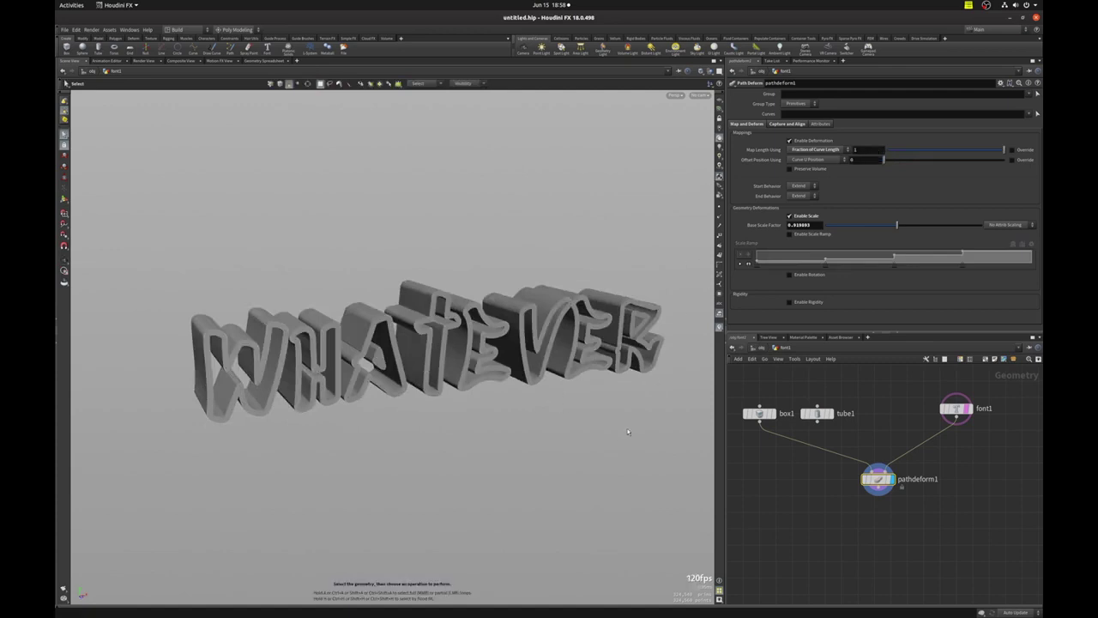
- Re-enable the scale ramp so ribbon height steps along each letter, then orbit to inspect
key(Return)
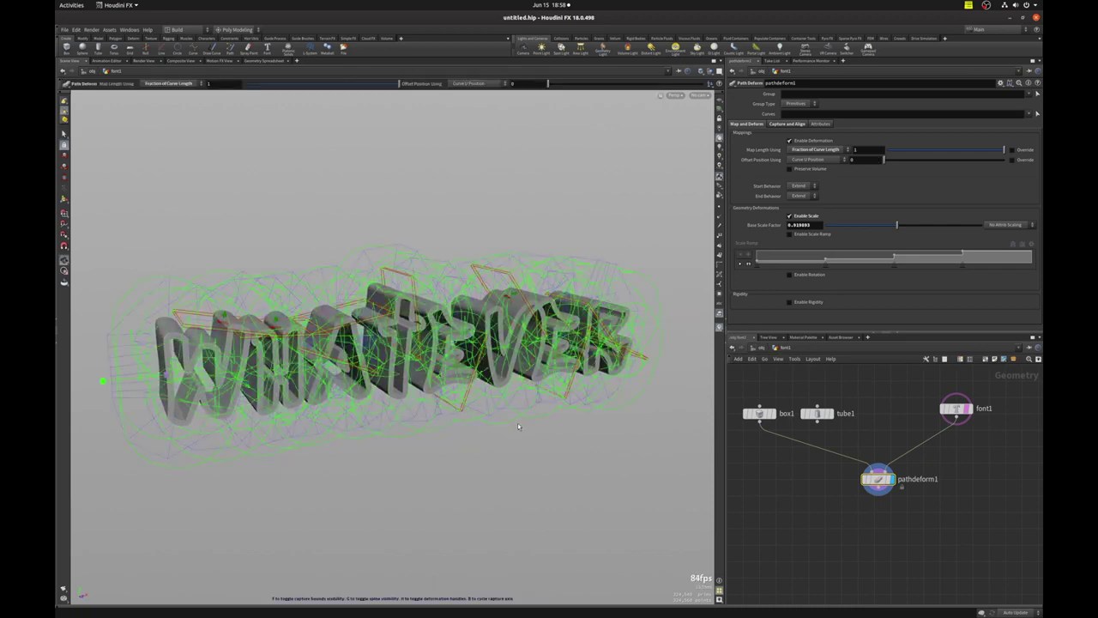
key(Escape)
key(w)
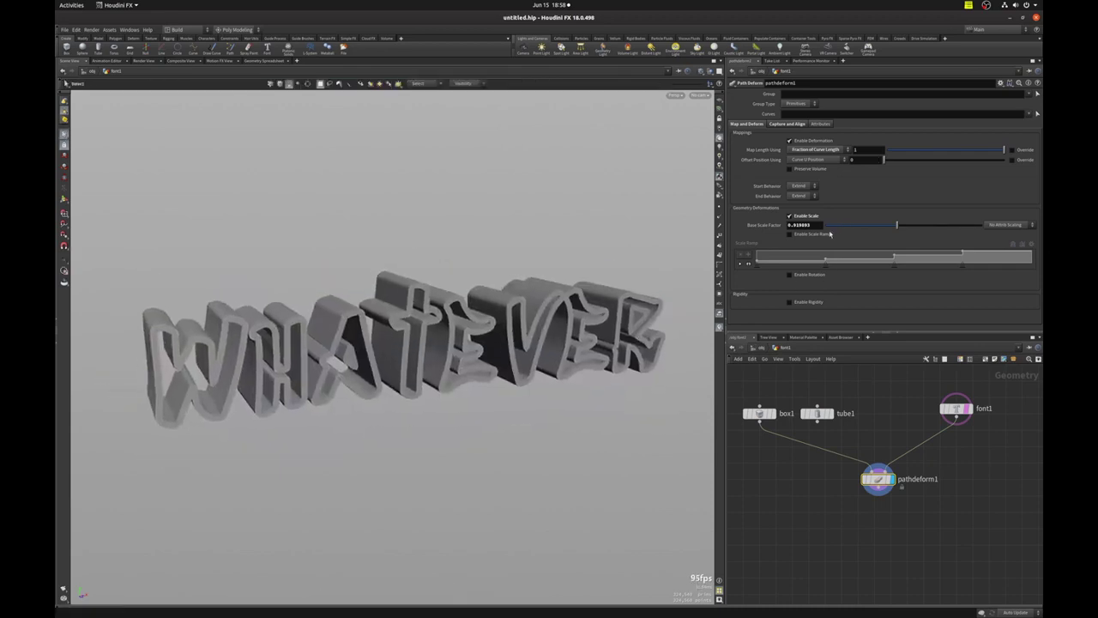
click(821, 234)
key(Escape)
mouse_move(375, 404)
mouse_down()
mouse_move(286, 385)
mouse_move(458, 350)
mouse_move(490, 393)
mouse_up()
key(s)
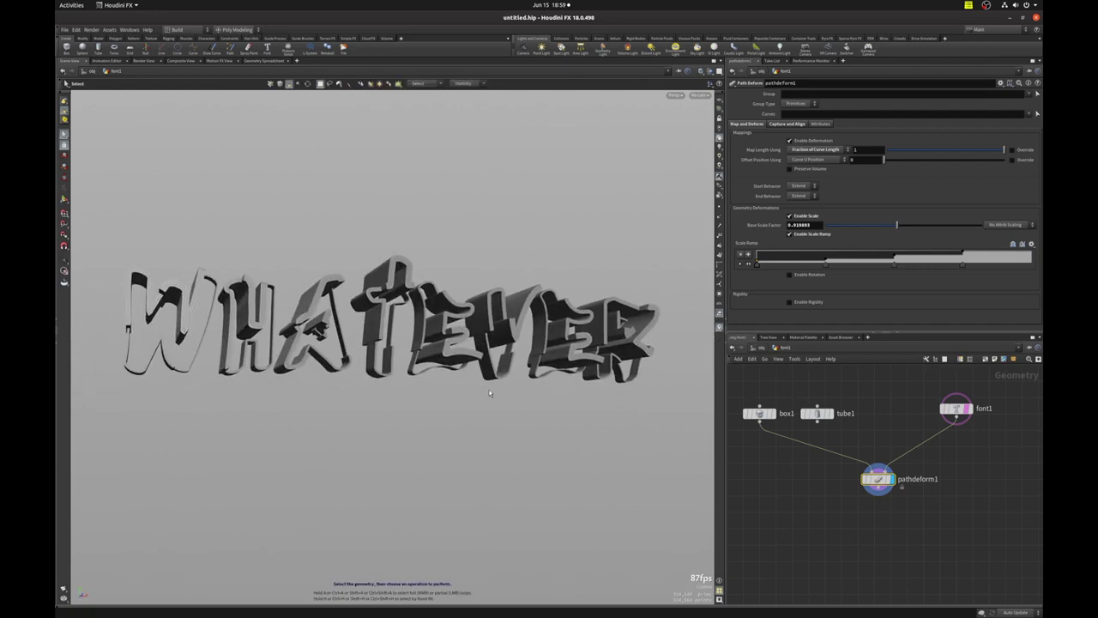
key(Escape)
mouse_move(490, 393)
mouse_down()
mouse_move(483, 456)
mouse_move(504, 460)
mouse_move(458, 444)
mouse_up()
key(s)
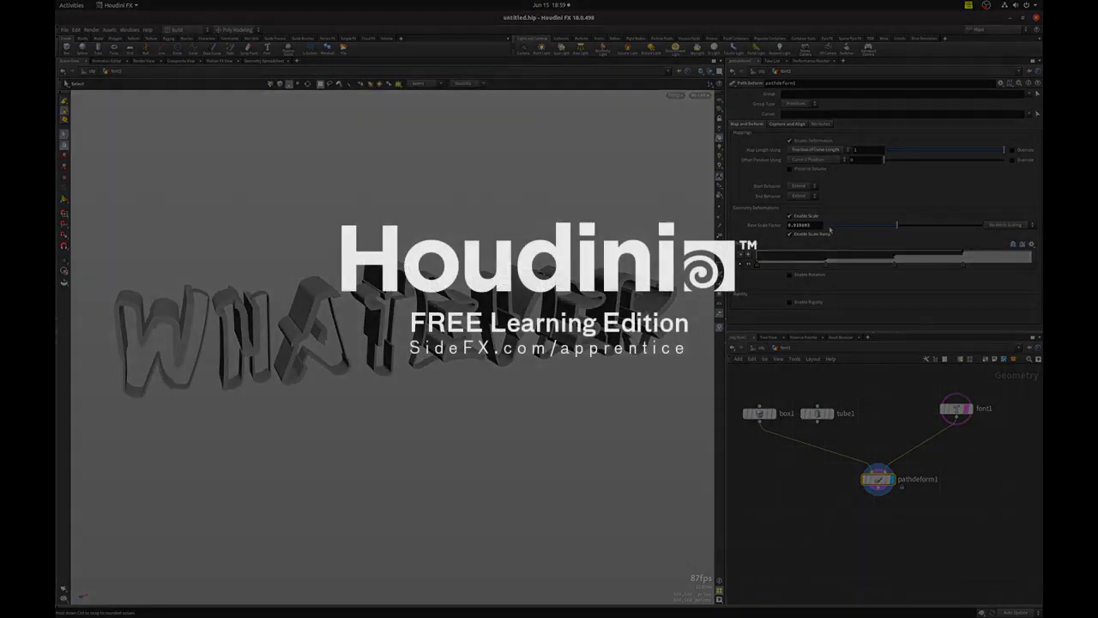